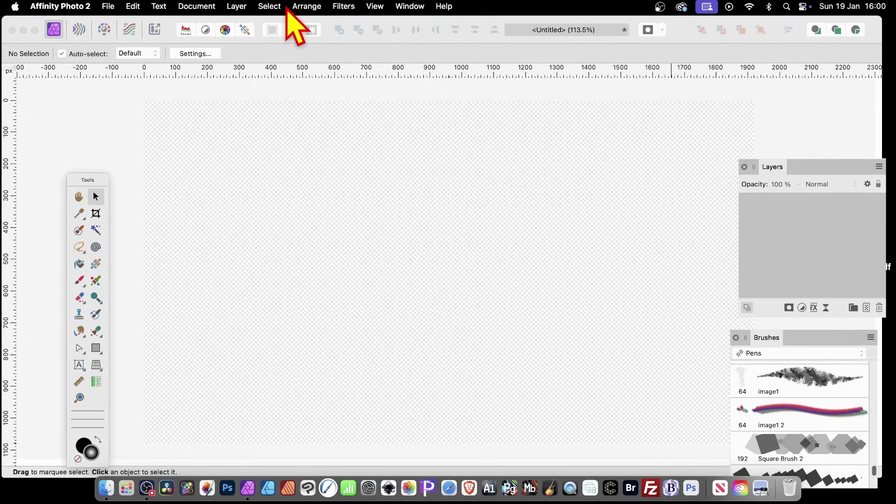
# - Add a fill layer and apply a white-to-black radial gradient centred in the left half of the canvas
pyautogui.click(237, 6)
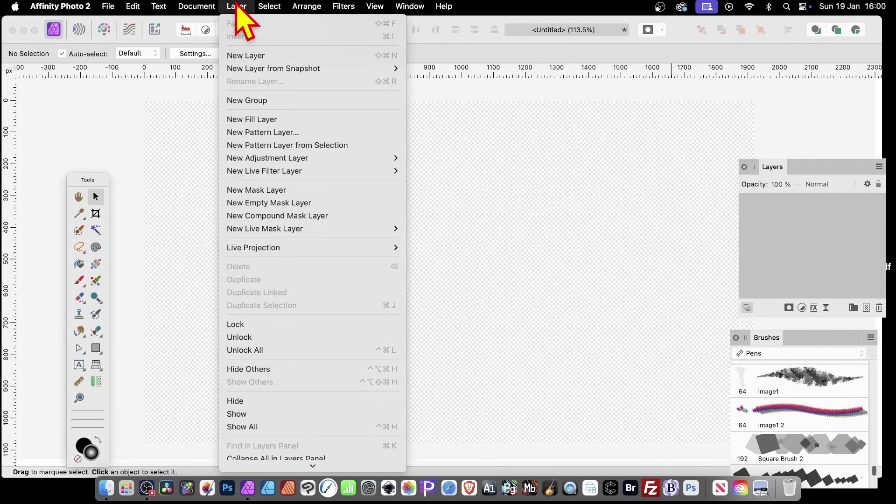
pyautogui.click(253, 119)
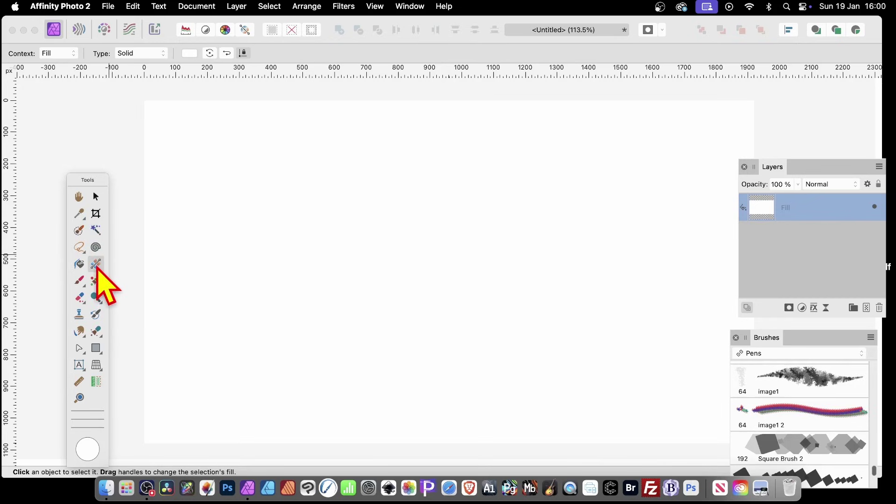
pyautogui.moveTo(389, 256); pyautogui.dragTo(486, 304)
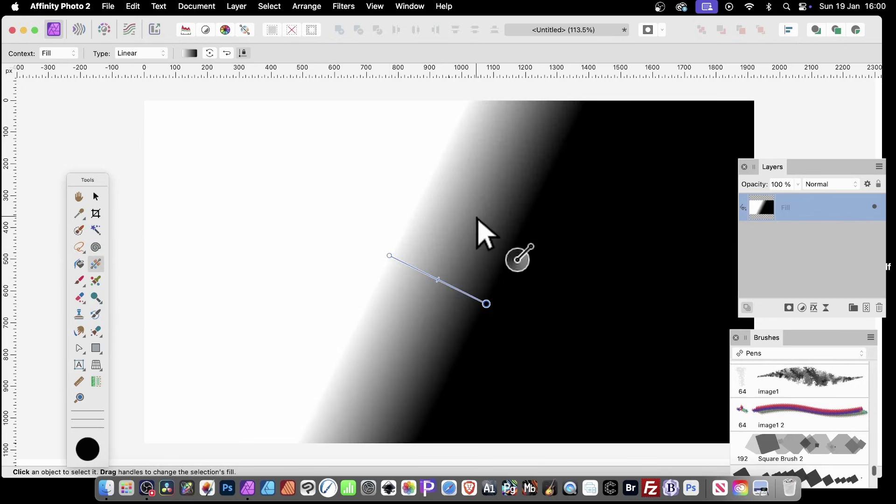
pyautogui.click(149, 53)
pyautogui.click(131, 76)
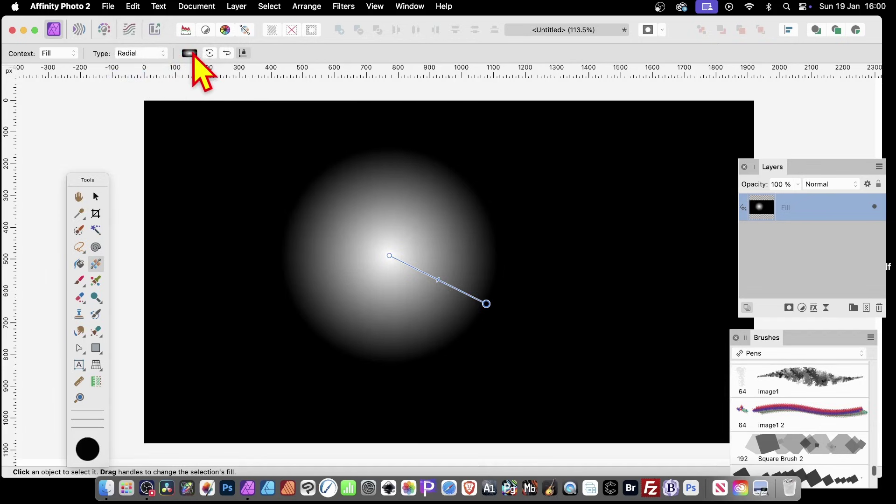
# - Insert a gradient stop at 87% and set the opacity of the end stop to 0%
pyautogui.click(190, 53)
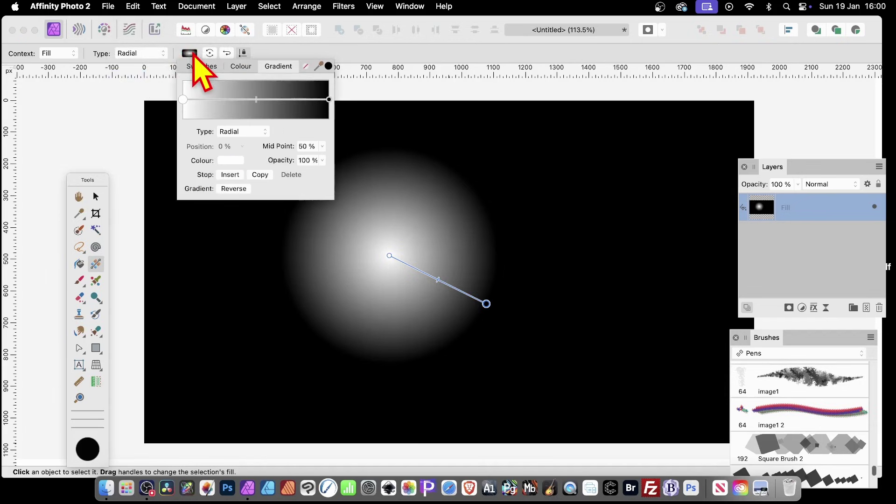
pyautogui.click(311, 100)
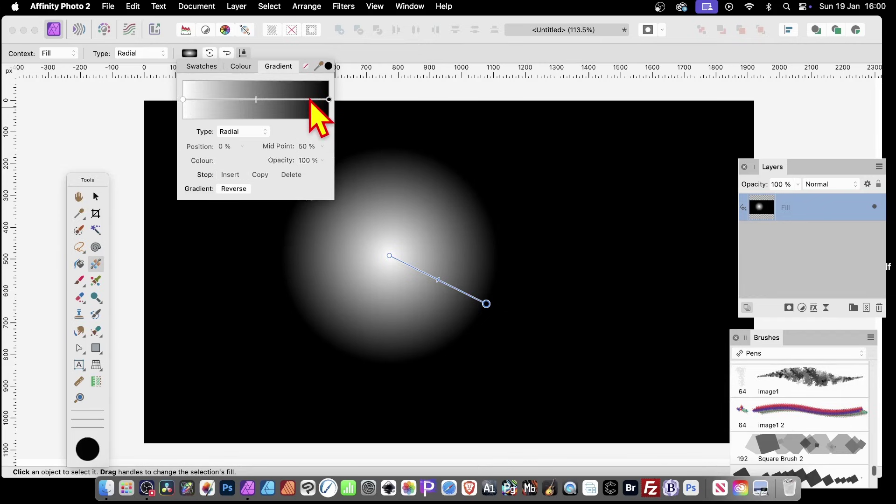
pyautogui.click(310, 99)
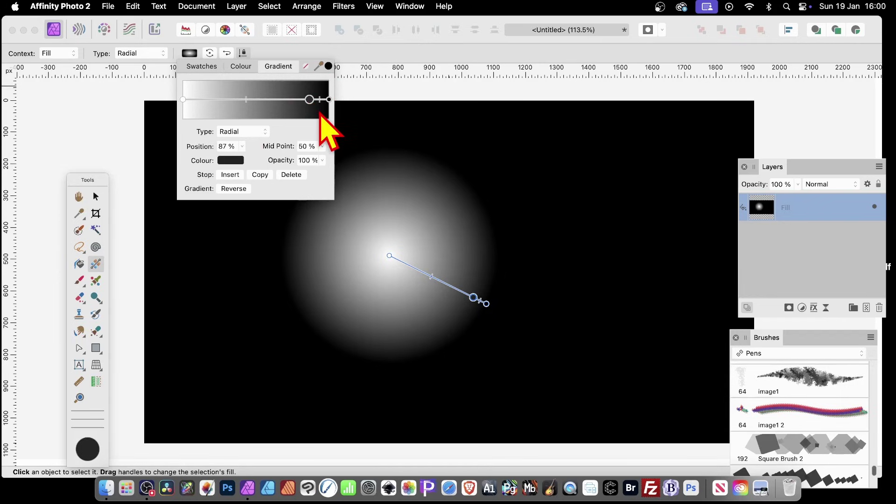
pyautogui.click(329, 99)
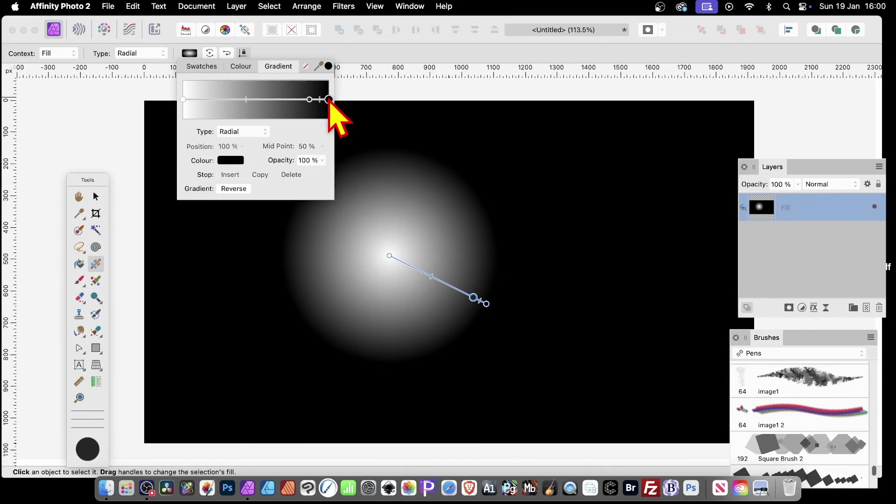
pyautogui.click(322, 161)
pyautogui.moveTo(322, 173); pyautogui.dragTo(224, 173)
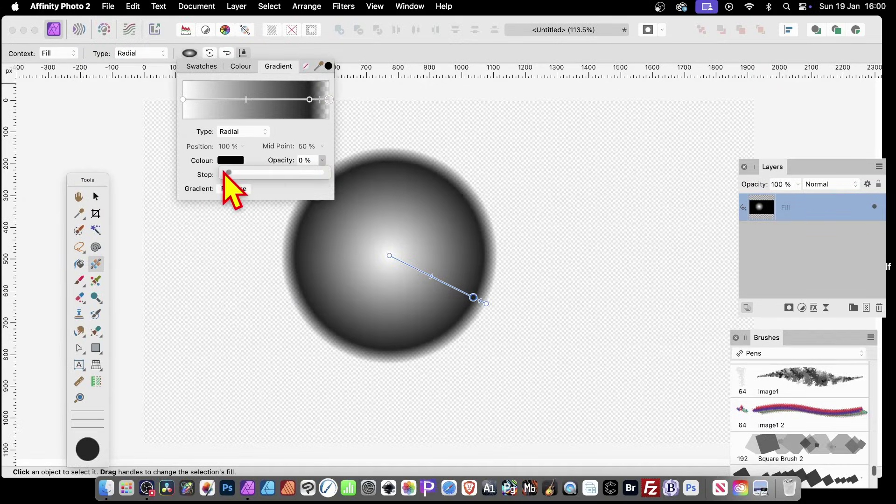
# - Change the 87% gradient stop's colour to pure black, RGB 0, 0, 0
pyautogui.click(310, 100)
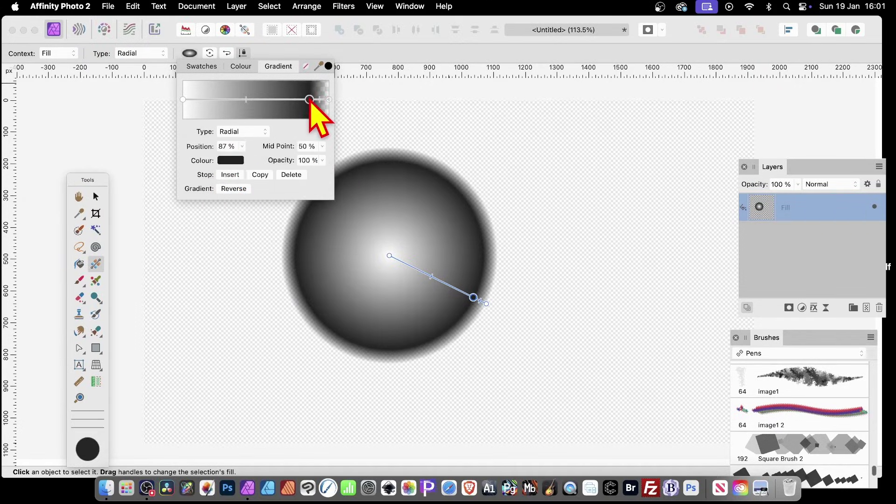
pyautogui.click(230, 160)
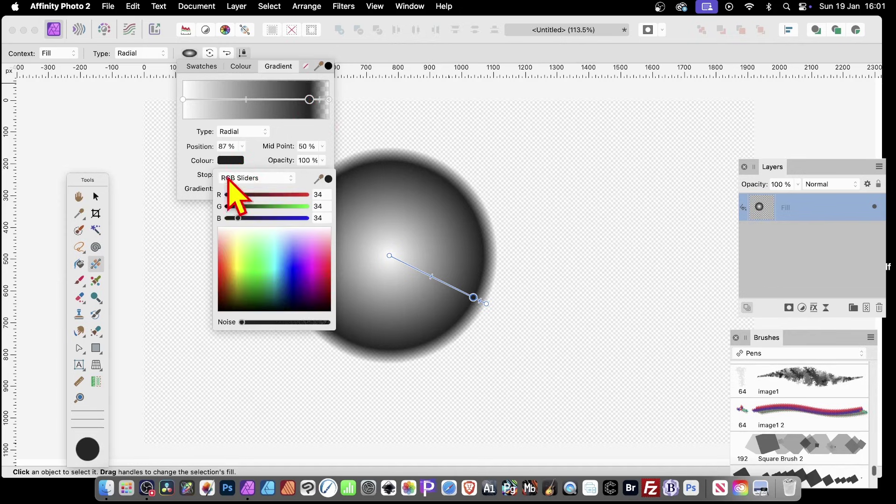
pyautogui.moveTo(227, 299); pyautogui.dragTo(356, 330)
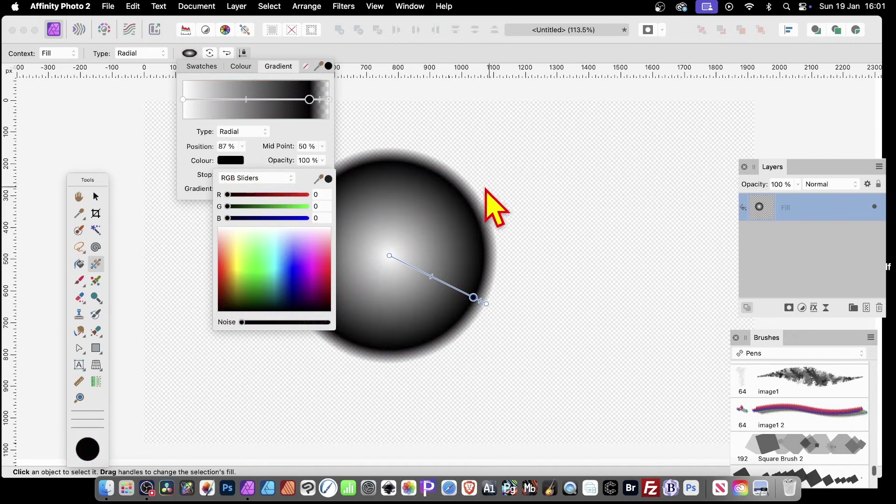
pyautogui.click(298, 133)
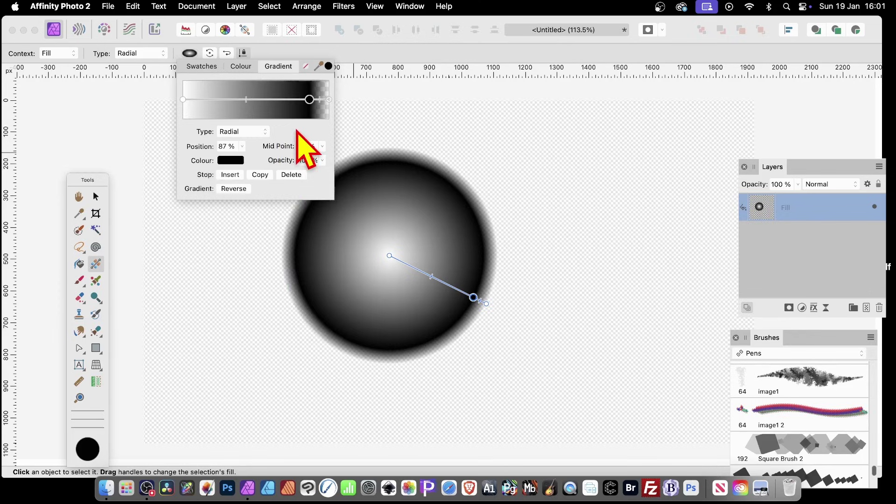
# - Rasterise the gradient fill layer into a pixel layer
pyautogui.click(95, 196)
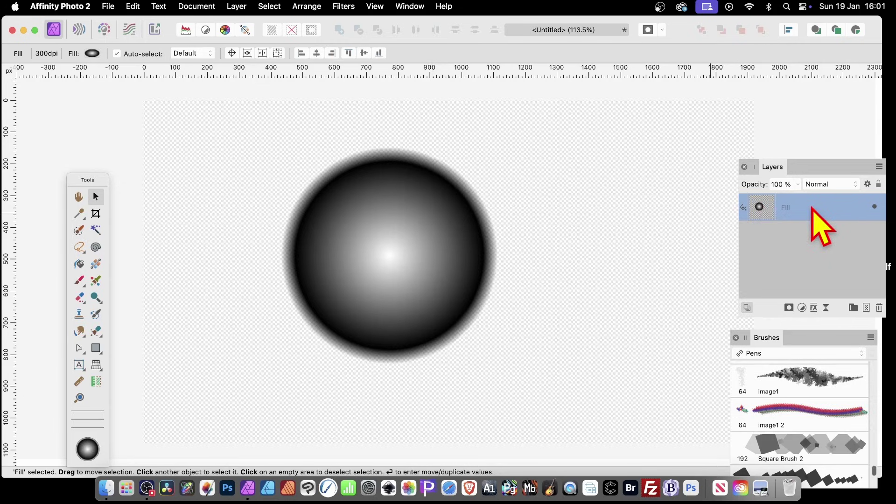
pyautogui.rightClick(790, 208)
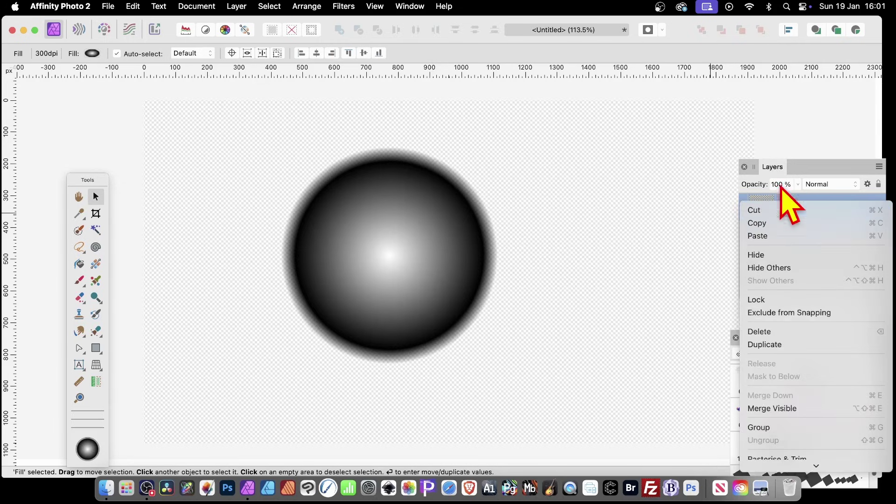
pyautogui.scroll(-3, 791, 273)
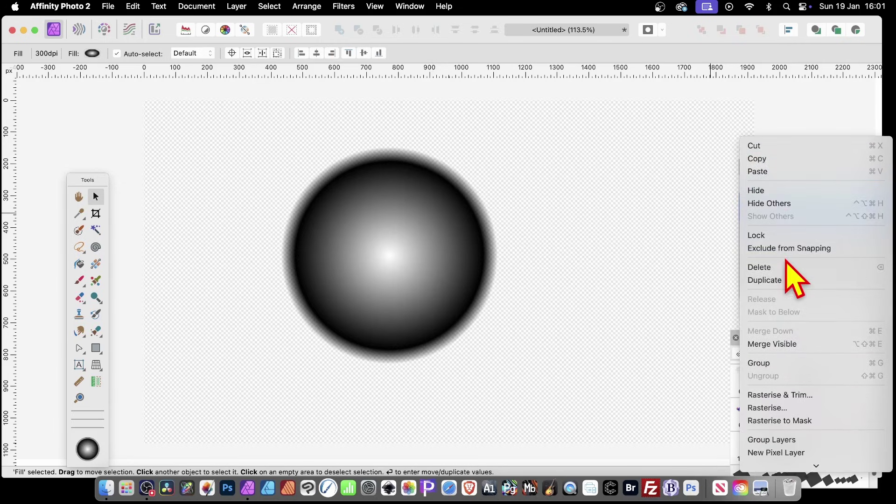
pyautogui.click(782, 407)
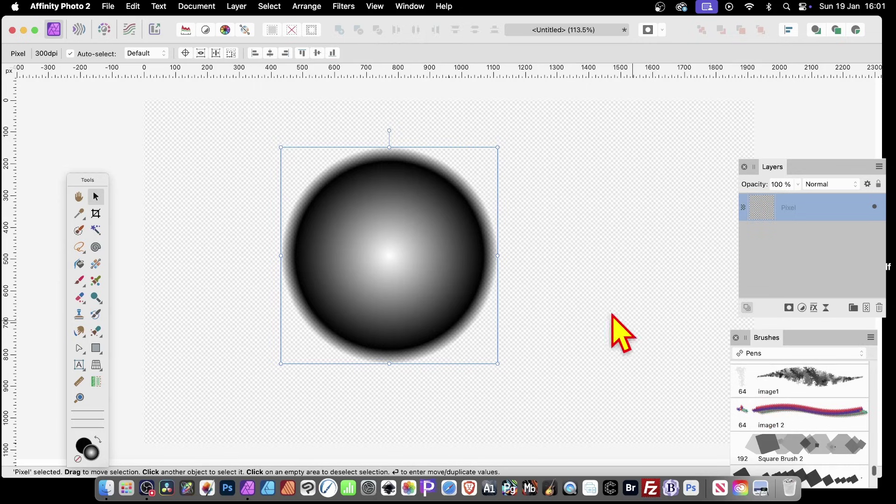
# - Scale the gradient circle down to about 210 px wide and move it to the left part of the canvas
pyautogui.moveTo(280, 147); pyautogui.dragTo(426, 298)
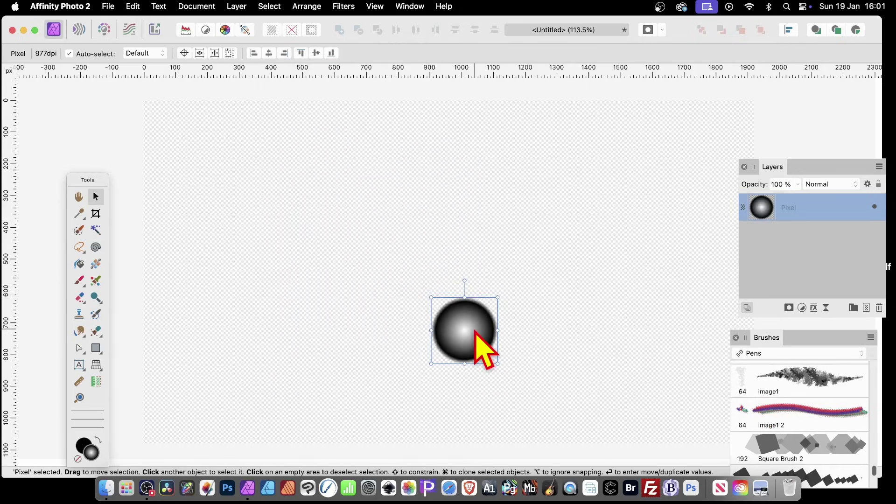
pyautogui.moveTo(475, 331); pyautogui.dragTo(247, 286)
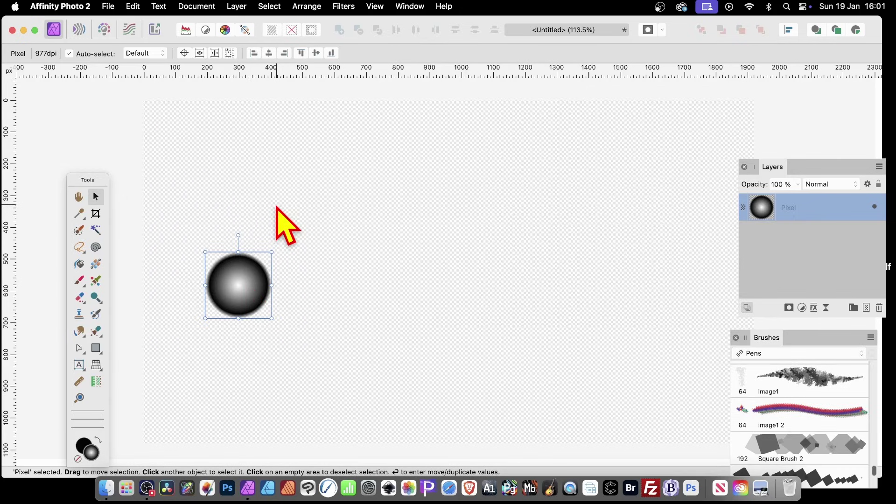
# - Duplicate the circle with Move / Duplicate, using 13 copies, a 108 px horizontal offset and 86% scale
pyautogui.press('Return')
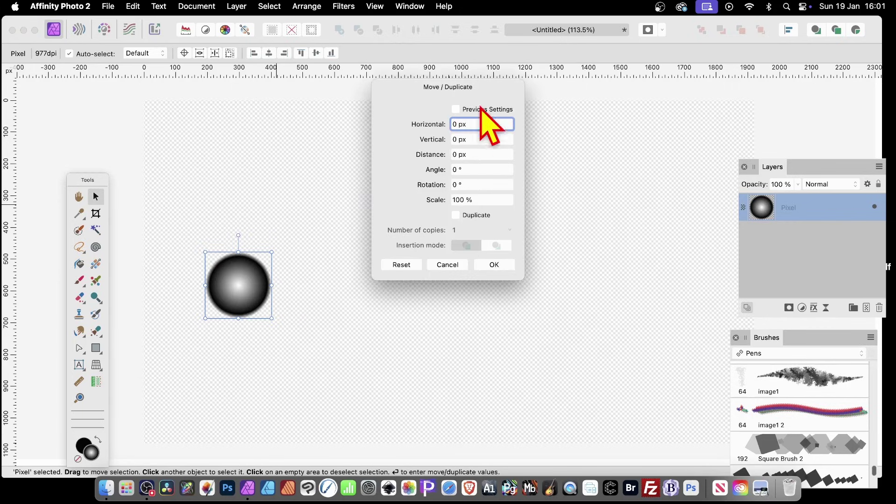
pyautogui.moveTo(514, 112); pyautogui.dragTo(572, 191)
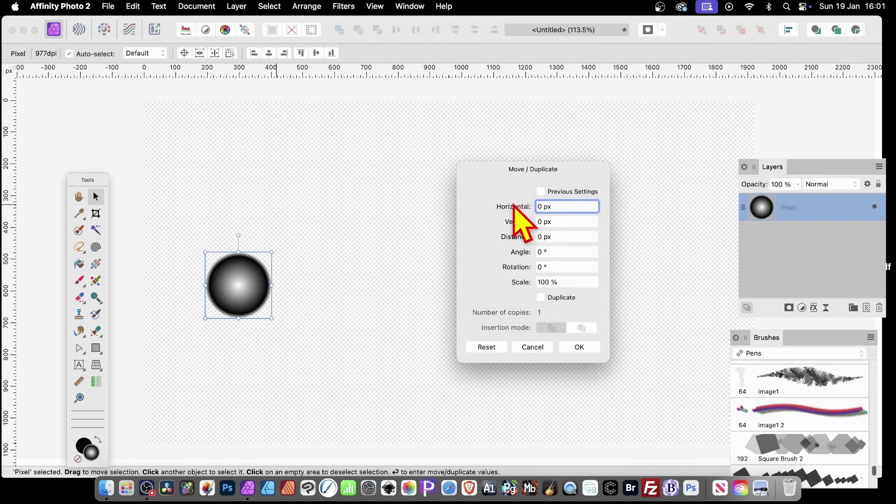
pyautogui.moveTo(509, 208); pyautogui.dragTo(529, 210)
pyautogui.click(542, 298)
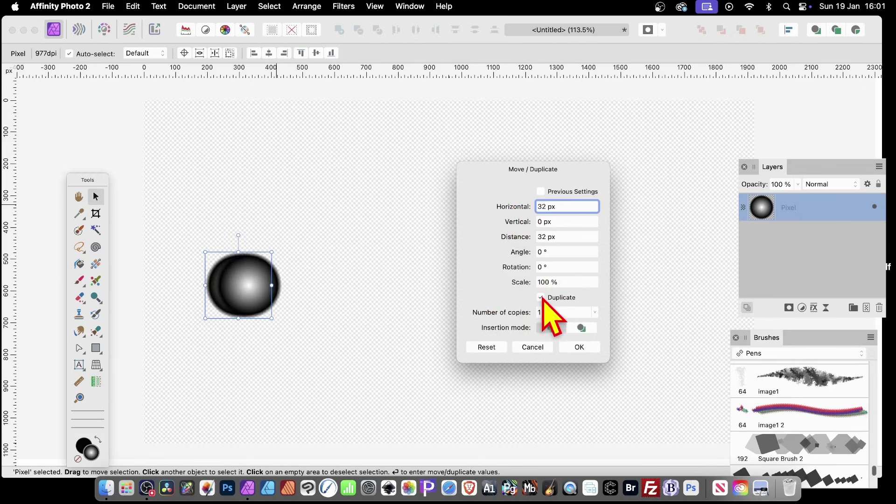
pyautogui.moveTo(508, 312); pyautogui.dragTo(514, 314)
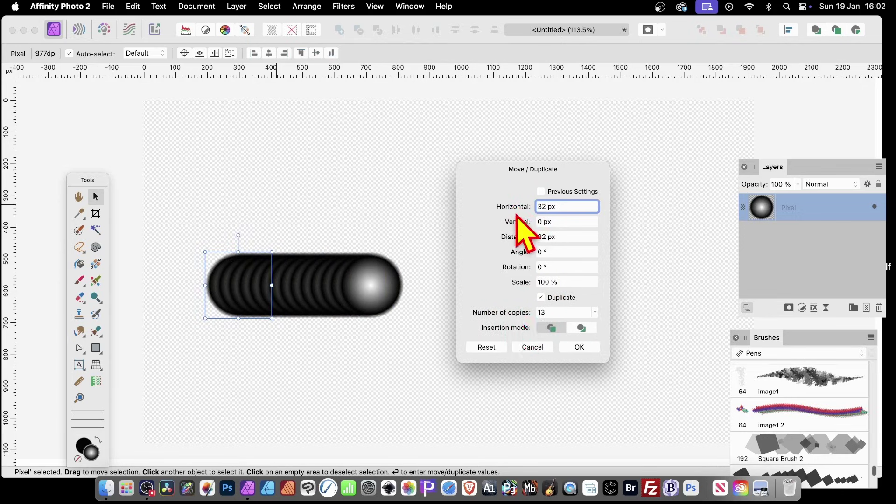
pyautogui.moveTo(518, 208); pyautogui.dragTo(559, 218)
pyautogui.moveTo(525, 284); pyautogui.dragTo(516, 282)
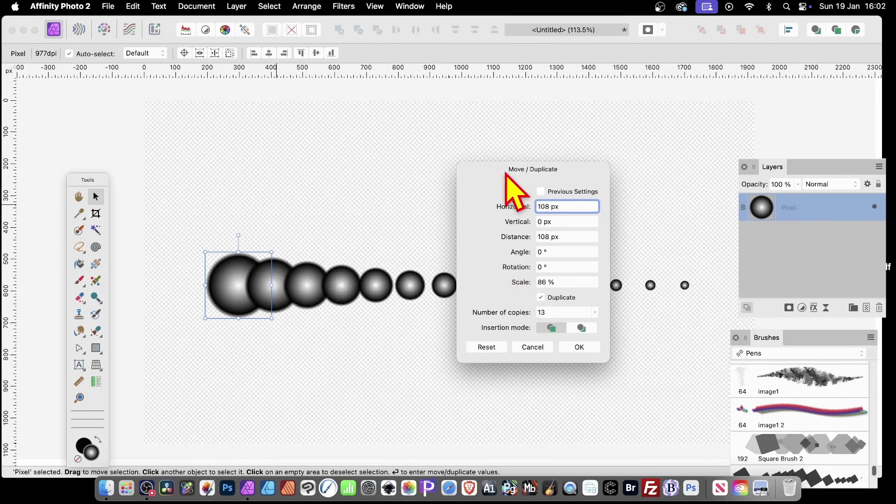
pyautogui.moveTo(506, 176); pyautogui.dragTo(650, 171)
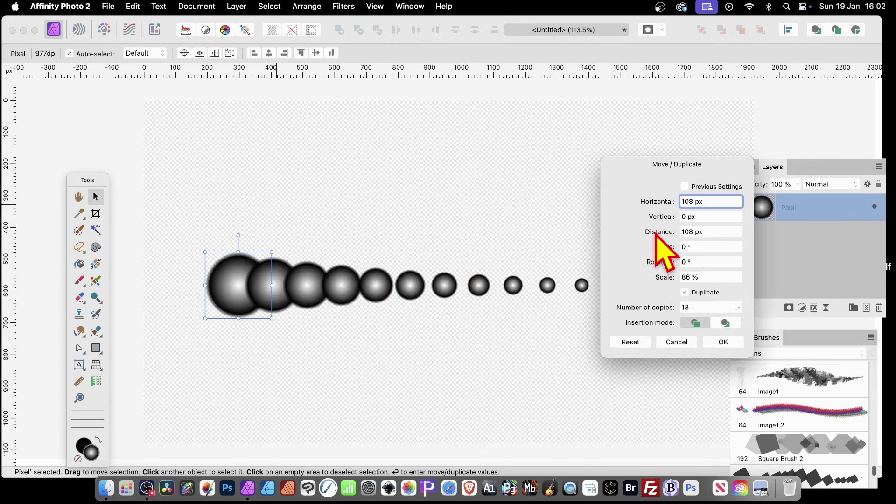
pyautogui.moveTo(698, 174); pyautogui.dragTo(751, 128)
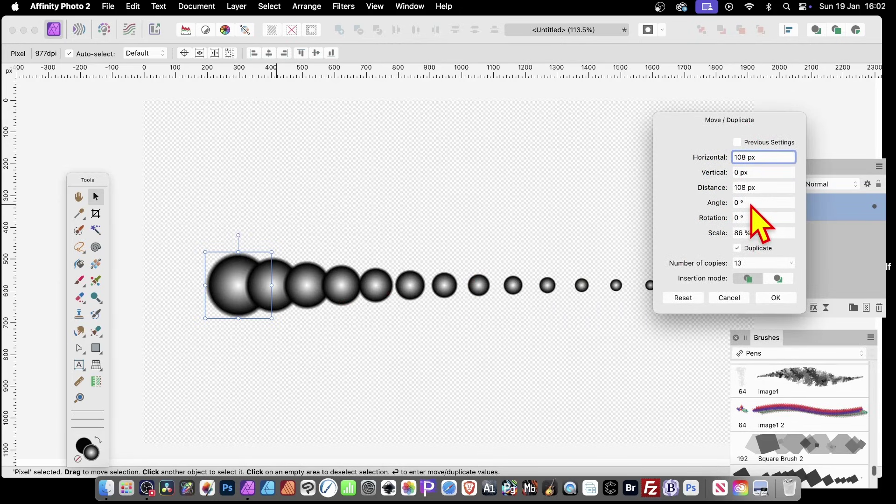
pyautogui.click(786, 299)
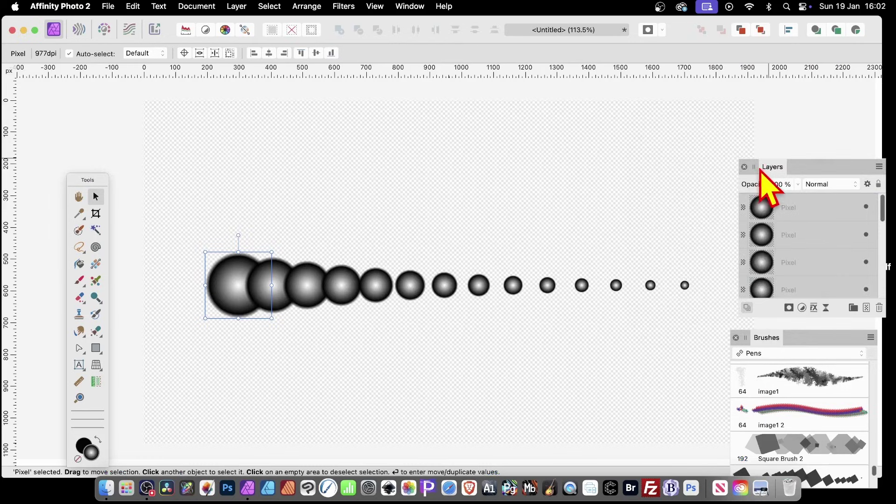
# - Delete the third-largest circle from the row
pyautogui.moveTo(761, 168); pyautogui.dragTo(729, 146)
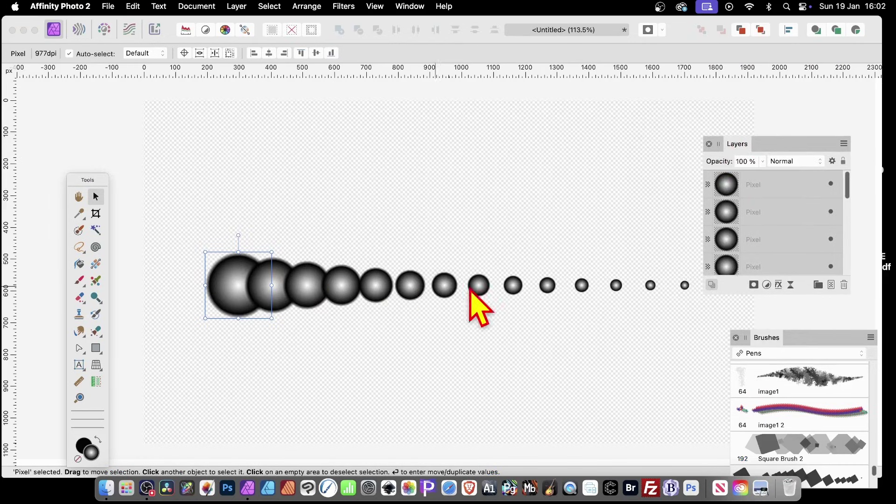
pyautogui.click(312, 278)
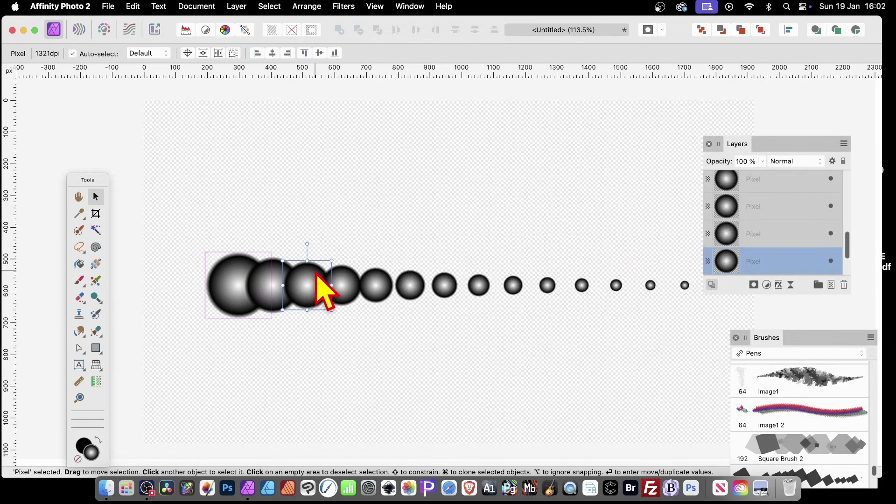
pyautogui.press('Delete')
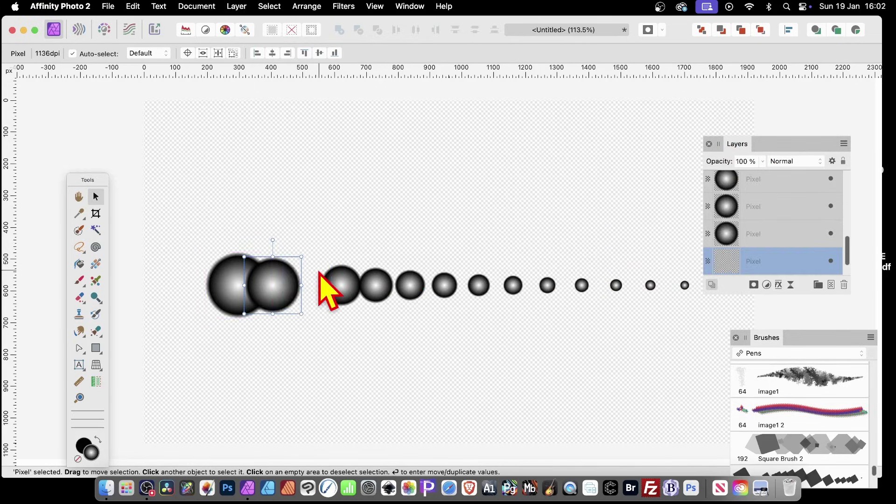
# - Reposition the smaller circles closer together in a staggered trail that tapers away from the largest circle
pyautogui.moveTo(271, 277); pyautogui.dragTo(289, 277)
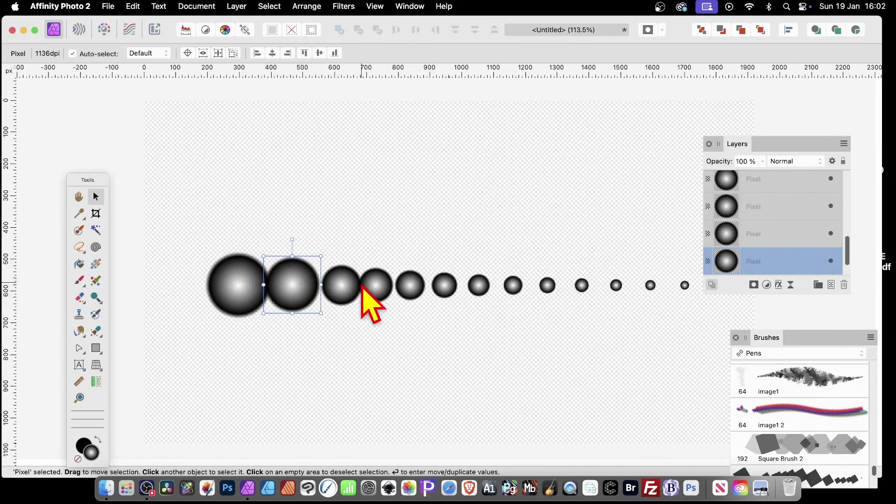
pyautogui.moveTo(385, 297); pyautogui.dragTo(477, 270)
pyautogui.moveTo(549, 286); pyautogui.dragTo(490, 293)
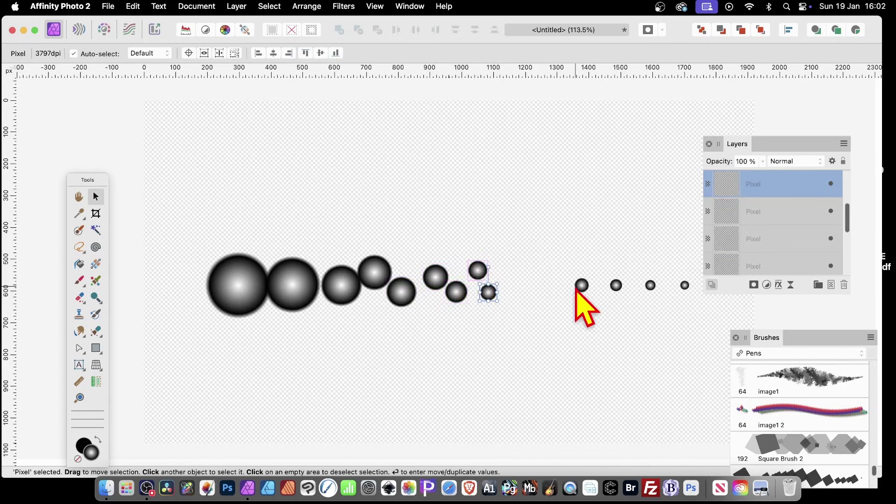
pyautogui.click(578, 287)
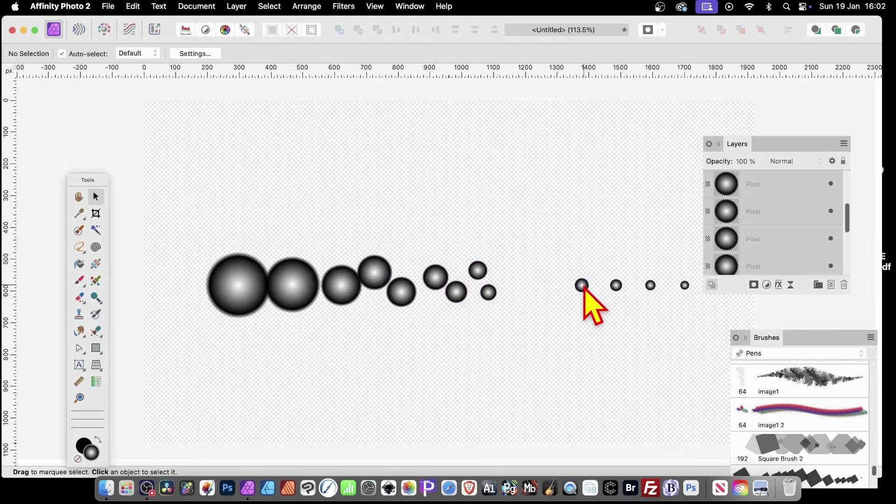
pyautogui.moveTo(584, 286); pyautogui.dragTo(505, 275)
pyautogui.moveTo(612, 289); pyautogui.dragTo(521, 293)
pyautogui.moveTo(650, 287); pyautogui.dragTo(546, 272)
pyautogui.moveTo(685, 286); pyautogui.dragTo(559, 289)
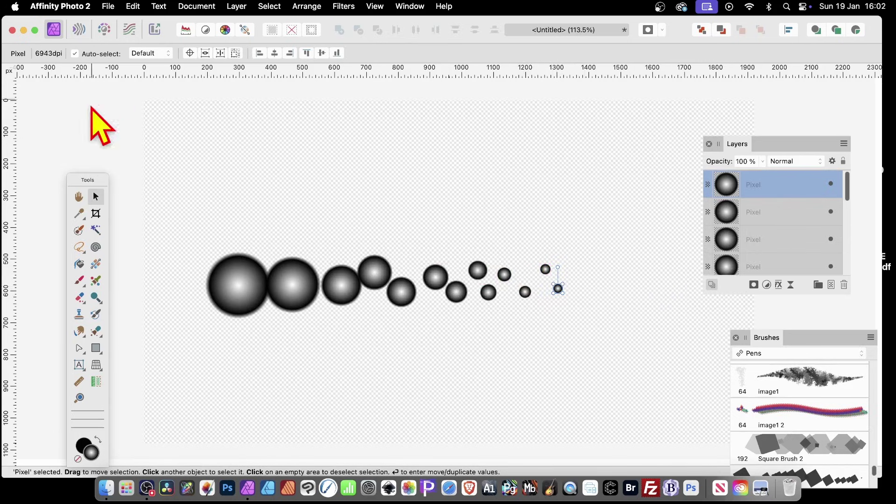
# - Group all thirteen gradient circles and rasterise the group into a single pixel layer
pyautogui.moveTo(159, 202); pyautogui.dragTo(620, 366)
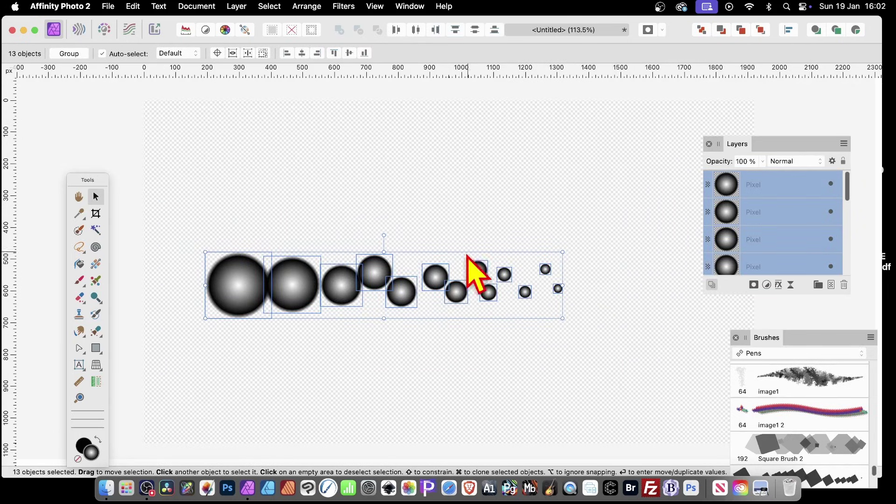
pyautogui.rightClick(379, 259)
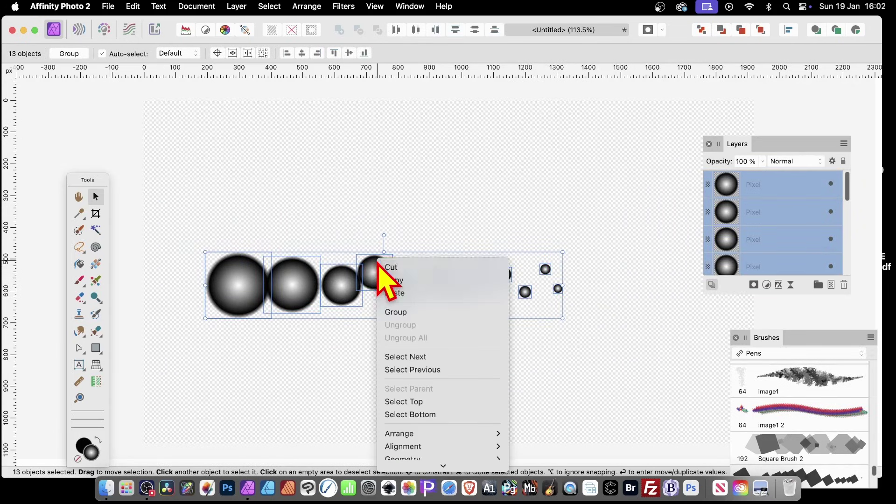
pyautogui.click(407, 313)
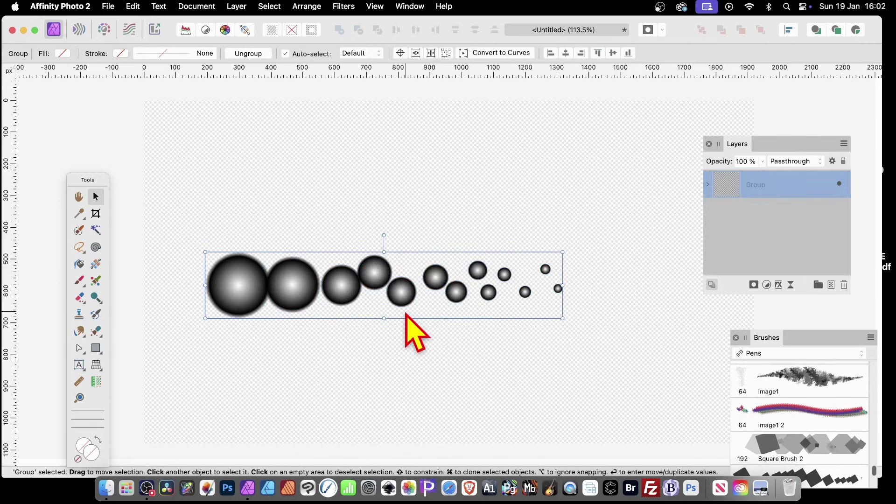
pyautogui.rightClick(406, 289)
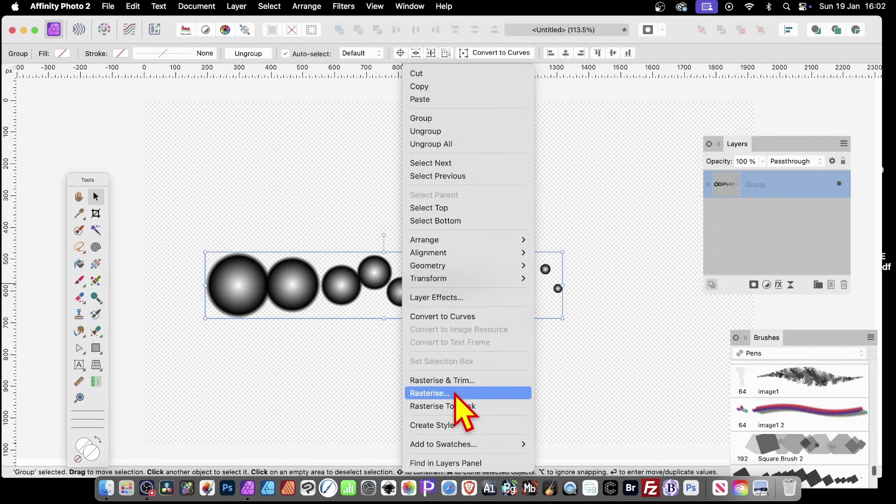
pyautogui.click(455, 395)
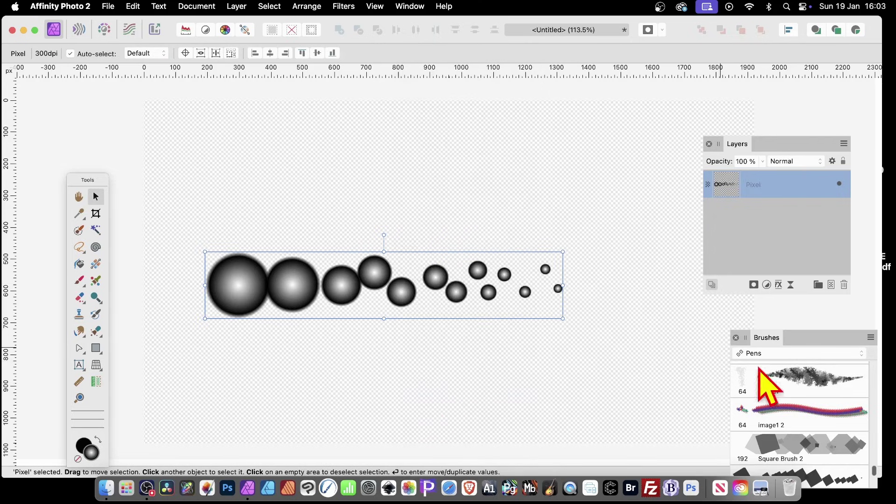
# - Create a new brush in the Pens category from the rasterised circle trail, and delete the trail layer from the canvas
pyautogui.moveTo(775, 340)
pyautogui.mouseDown()
pyautogui.moveTo(690, 222)
pyautogui.moveTo(579, 113)
pyautogui.moveTo(572, 121)
pyautogui.mouseUp()
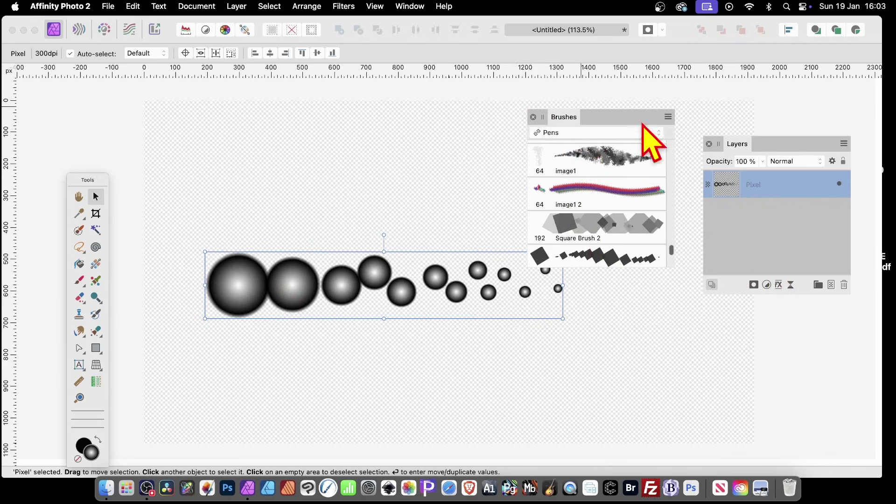
pyautogui.click(669, 118)
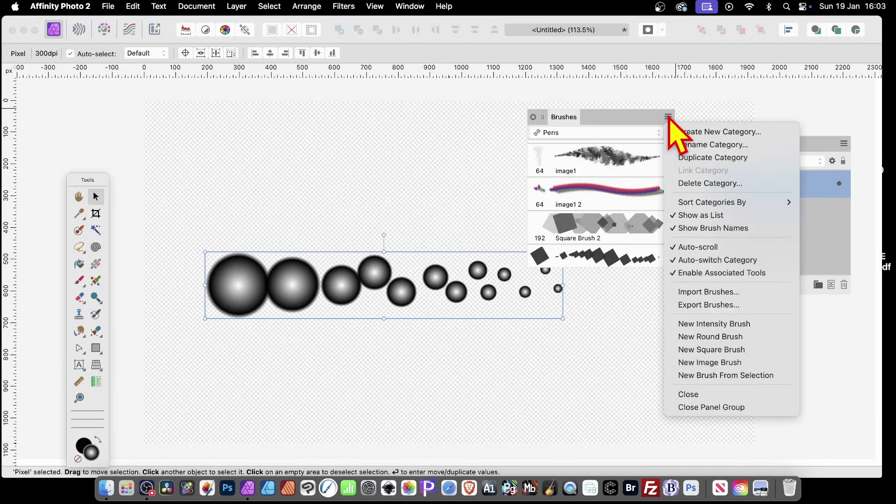
pyautogui.click(728, 375)
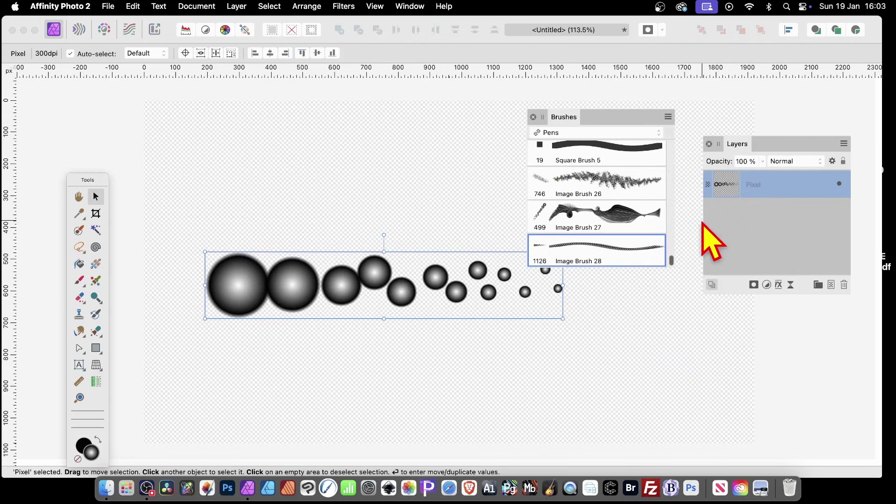
pyautogui.press('Delete')
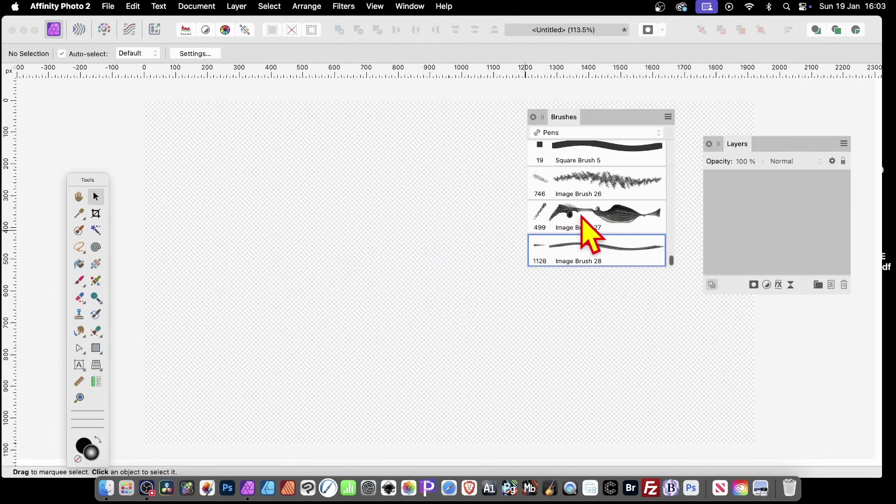
# - Edit Image Brush 28, setting its size to 399.6 px and its rotation to 24%
pyautogui.doubleClick(626, 247)
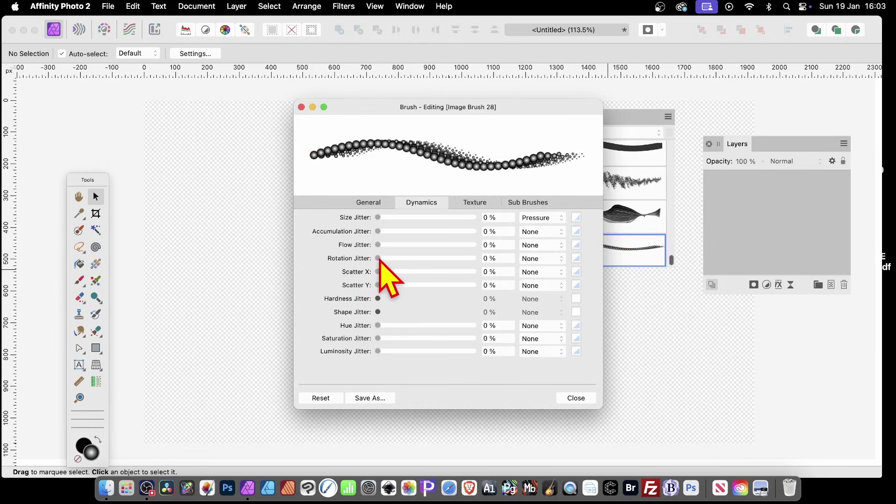
pyautogui.moveTo(380, 259)
pyautogui.mouseDown()
pyautogui.moveTo(414, 259)
pyautogui.moveTo(378, 259)
pyautogui.moveTo(381, 277)
pyautogui.mouseUp()
pyautogui.click(372, 201)
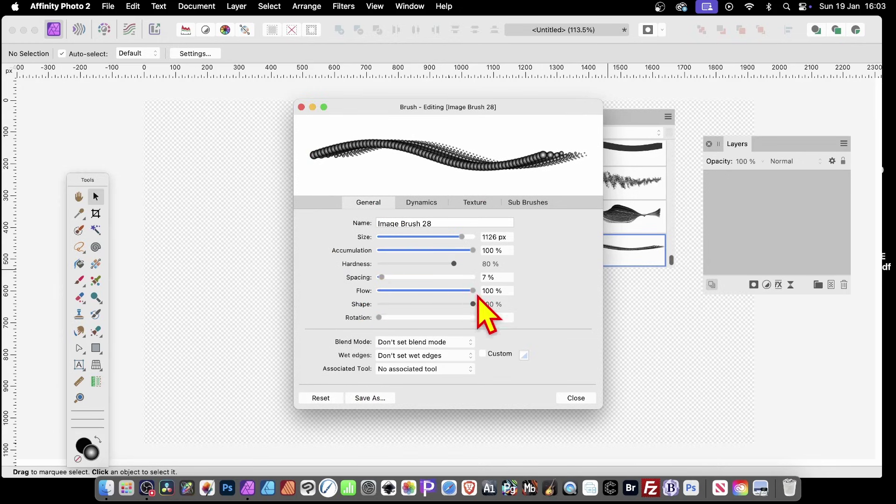
pyautogui.moveTo(380, 317); pyautogui.dragTo(424, 318)
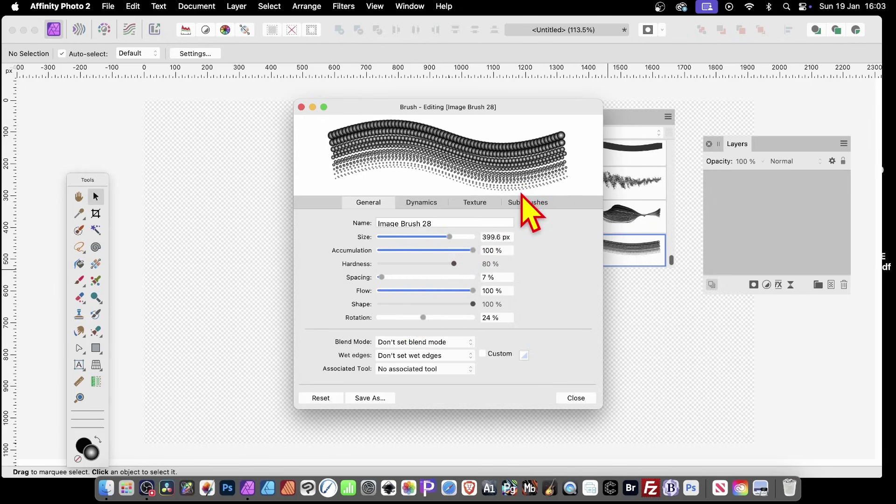
# - Set the brush's size jitter to 90% with the Cyclic controller and the S-curve standard profile
pyautogui.click(421, 203)
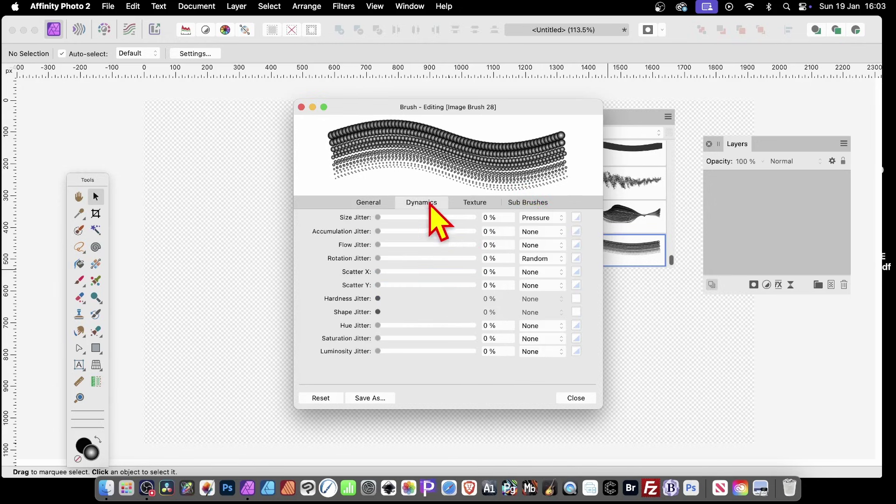
pyautogui.moveTo(379, 218); pyautogui.dragTo(465, 222)
pyautogui.click(543, 221)
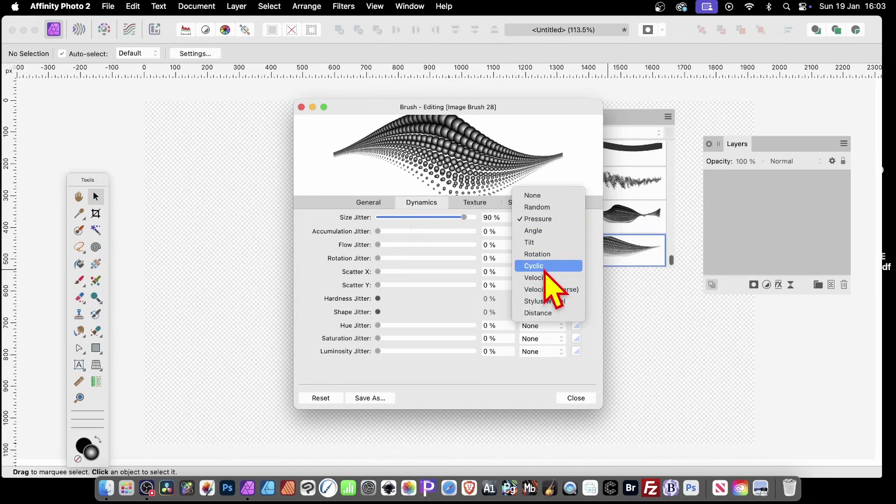
pyautogui.click(544, 268)
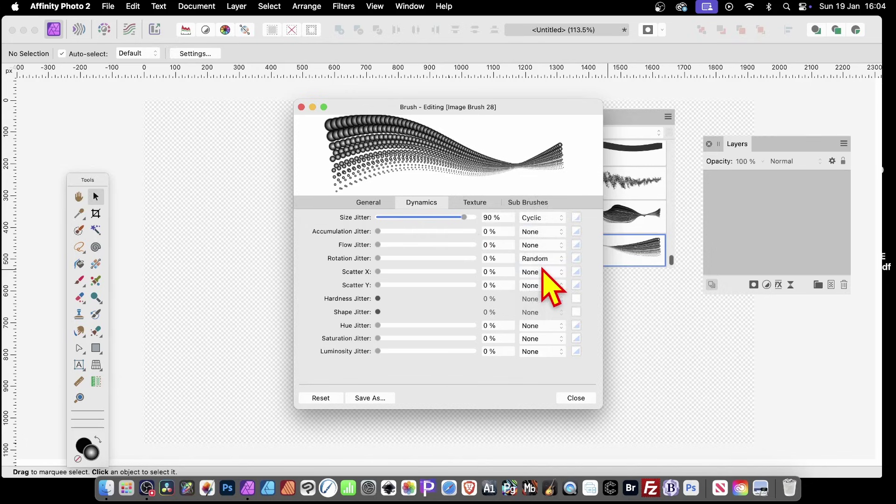
pyautogui.click(577, 218)
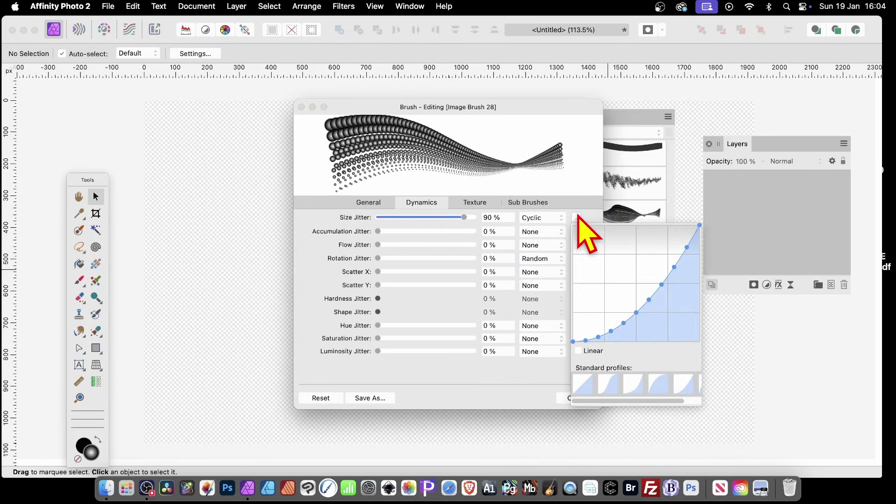
pyautogui.click(609, 382)
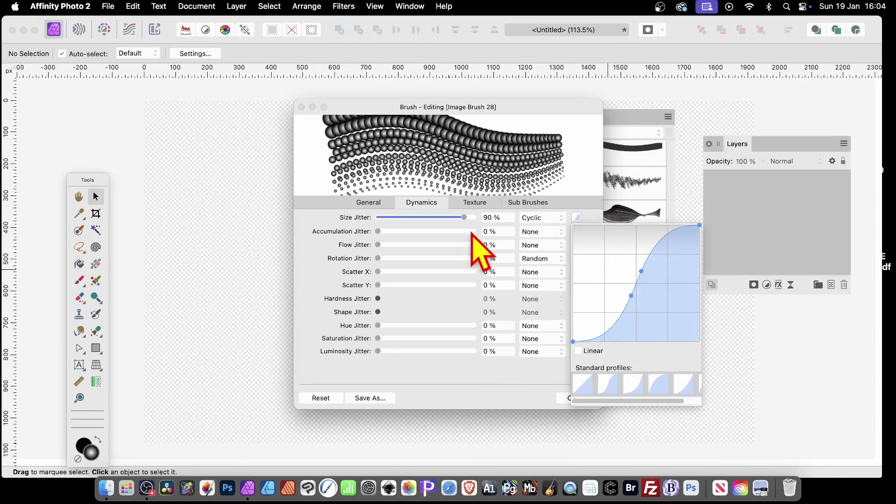
# - Set the brush spacing to 2% and its rotation jitter to 99% with the Cyclic controller
pyautogui.click(373, 204)
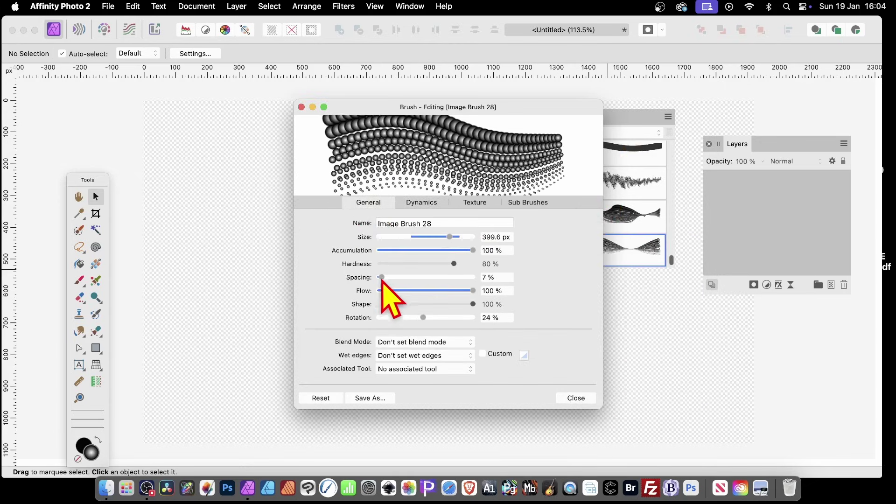
pyautogui.moveTo(382, 277); pyautogui.dragTo(380, 278)
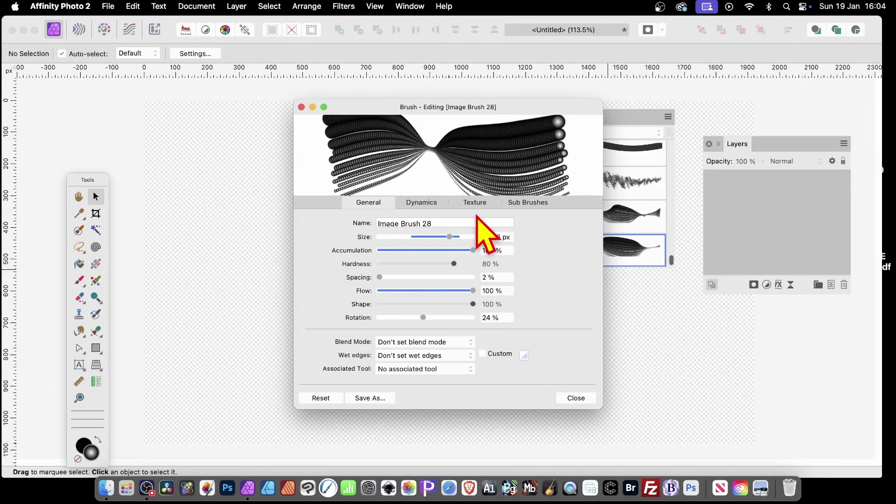
pyautogui.click(425, 205)
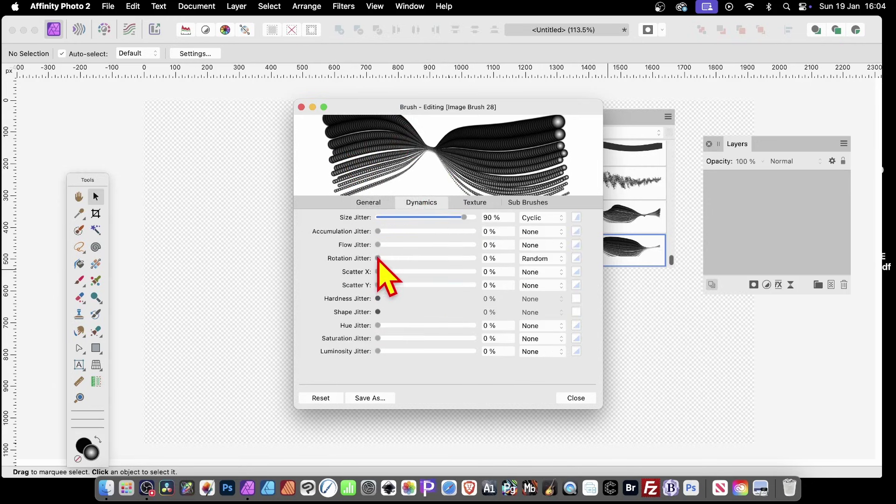
pyautogui.moveTo(379, 259); pyautogui.dragTo(467, 264)
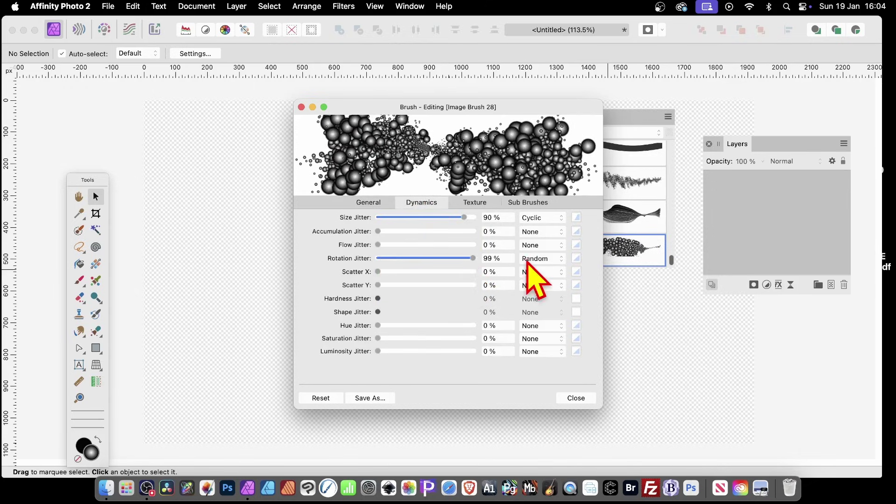
pyautogui.click(560, 261)
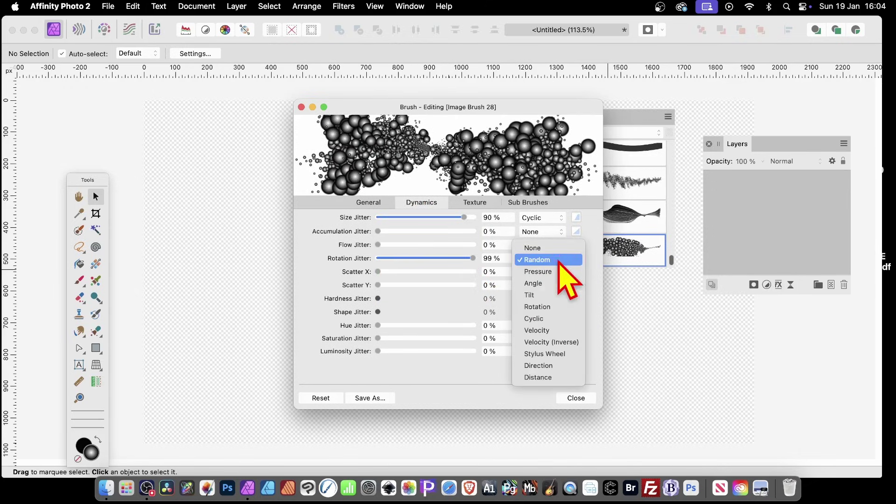
pyautogui.click(542, 320)
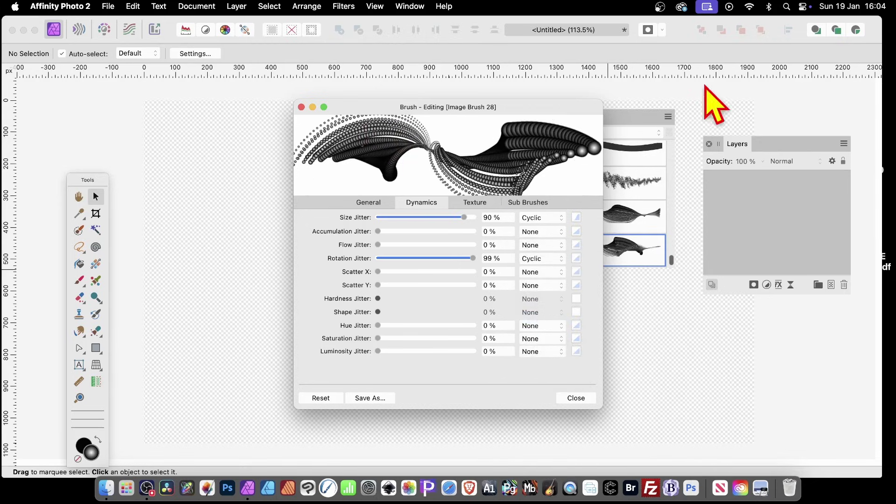
# - Give the rotation jitter the standard profile that rises steeply and levels off, and finish editing the brush
pyautogui.click(577, 258)
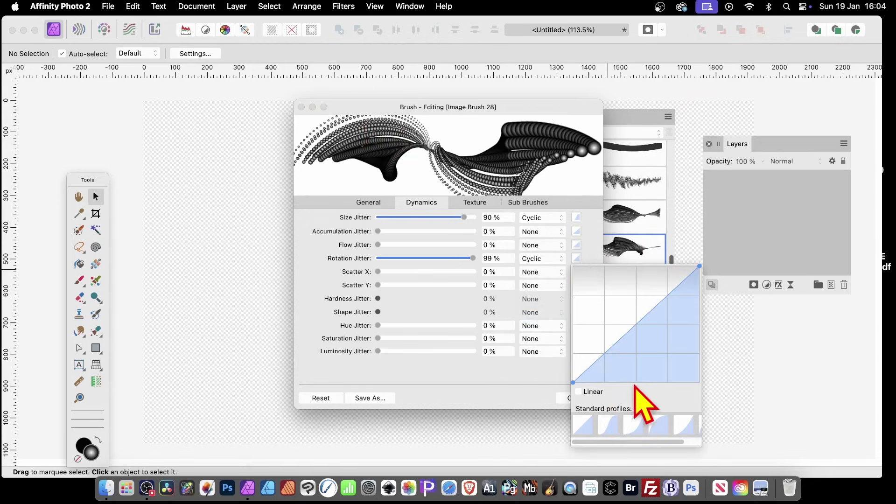
pyautogui.click(635, 424)
pyautogui.click(656, 425)
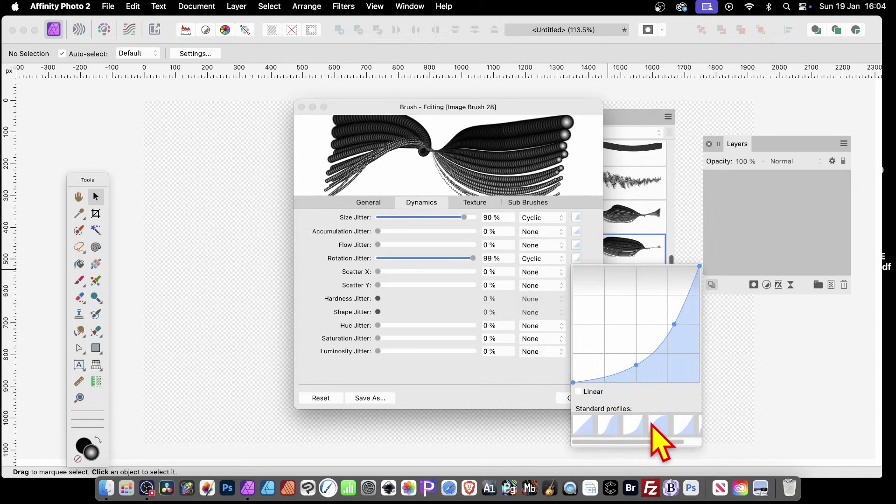
pyautogui.click(680, 424)
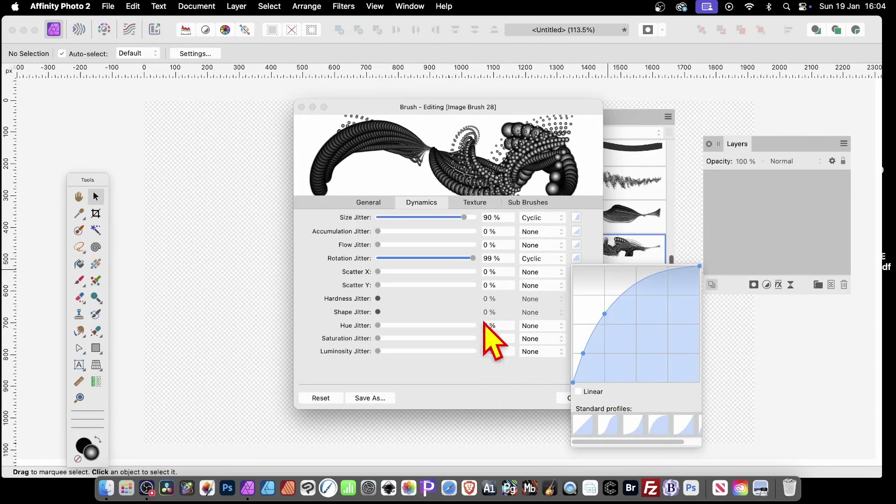
pyautogui.click(418, 370)
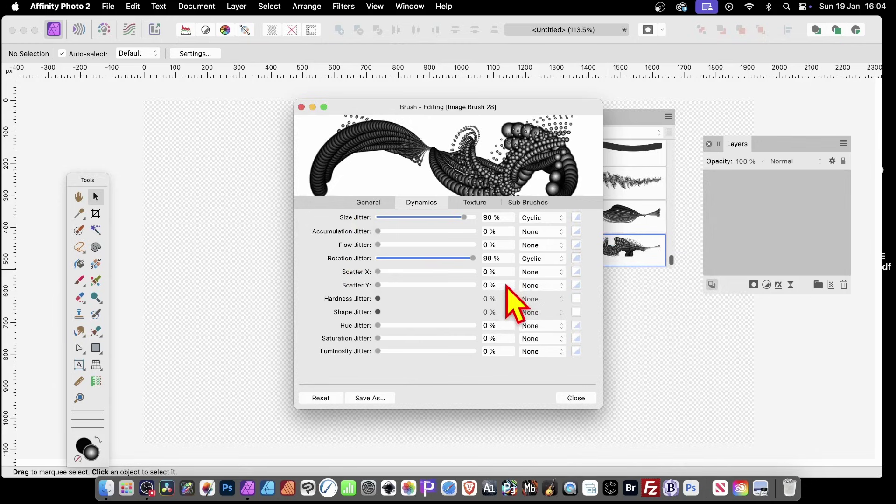
pyautogui.click(590, 400)
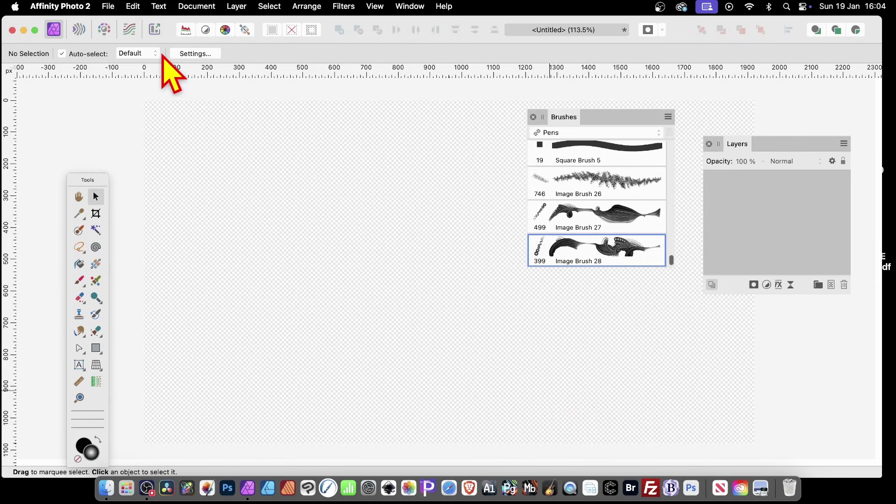
# - Paint across the whole canvas with Image Brush 28 at 399.6 px, and add finer strokes over it at 180 px width
pyautogui.press('b')
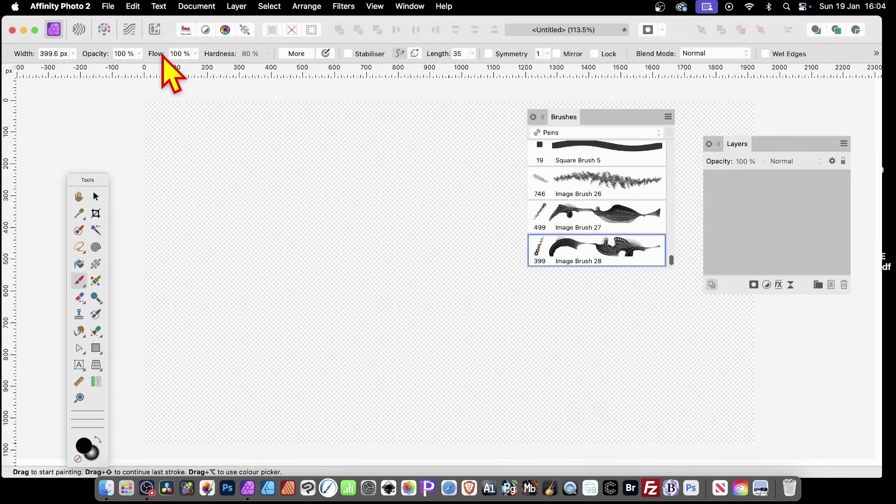
pyautogui.moveTo(400, 151)
pyautogui.mouseDown()
pyautogui.moveTo(378, 204)
pyautogui.moveTo(324, 232)
pyautogui.moveTo(366, 200)
pyautogui.moveTo(421, 271)
pyautogui.moveTo(441, 234)
pyautogui.moveTo(448, 285)
pyautogui.moveTo(637, 349)
pyautogui.moveTo(782, 337)
pyautogui.moveTo(812, 309)
pyautogui.moveTo(678, 186)
pyautogui.moveTo(616, 88)
pyautogui.moveTo(457, 106)
pyautogui.moveTo(331, 197)
pyautogui.moveTo(354, 144)
pyautogui.moveTo(231, 184)
pyautogui.moveTo(218, 194)
pyautogui.moveTo(264, 301)
pyautogui.moveTo(180, 193)
pyautogui.moveTo(132, 233)
pyautogui.moveTo(172, 363)
pyautogui.moveTo(231, 396)
pyautogui.moveTo(406, 382)
pyautogui.moveTo(433, 371)
pyautogui.moveTo(412, 353)
pyautogui.moveTo(517, 286)
pyautogui.moveTo(595, 340)
pyautogui.moveTo(554, 394)
pyautogui.moveTo(646, 379)
pyautogui.moveTo(629, 376)
pyautogui.moveTo(683, 385)
pyautogui.moveTo(709, 407)
pyautogui.moveTo(752, 409)
pyautogui.moveTo(686, 398)
pyautogui.moveTo(704, 384)
pyautogui.mouseUp()
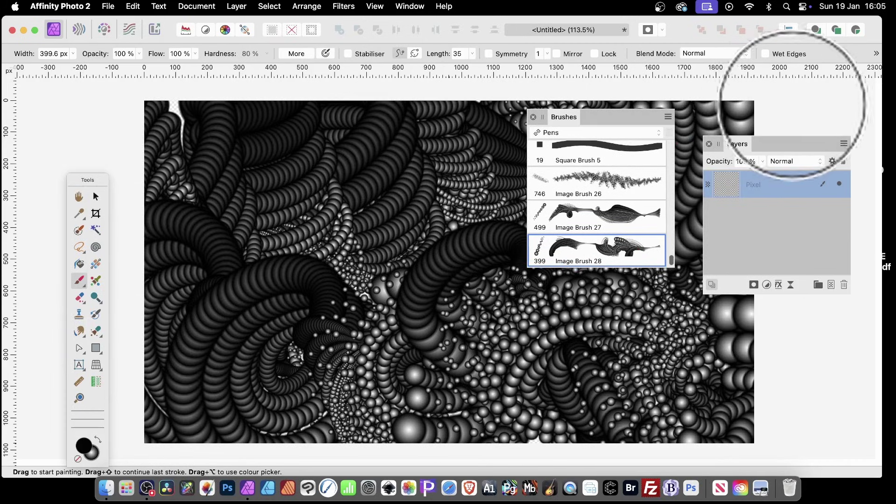
pyautogui.click(73, 54)
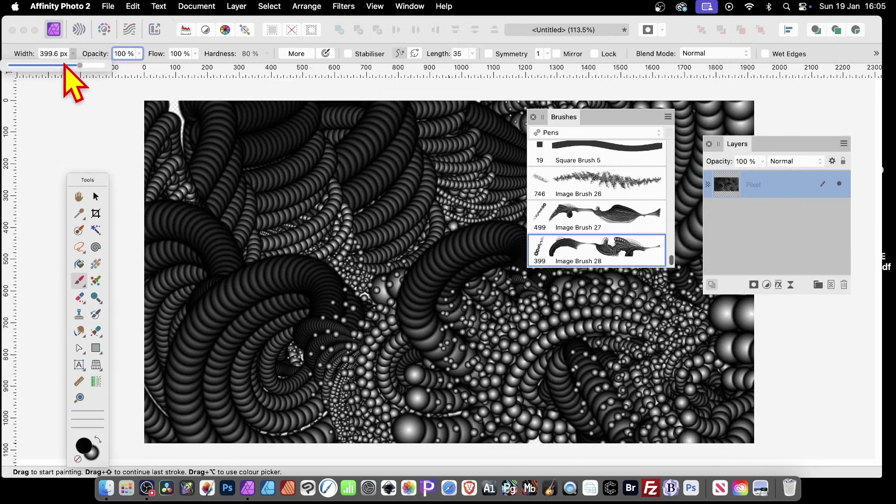
pyautogui.click(66, 65)
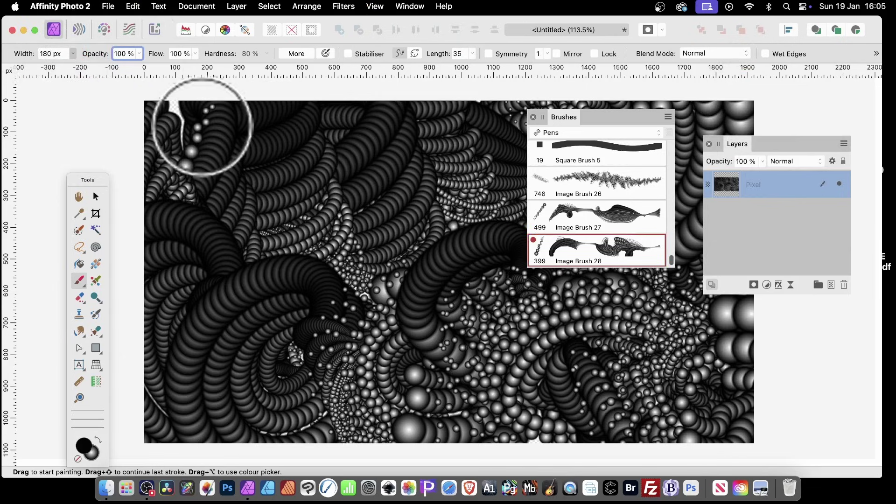
pyautogui.moveTo(491, 216)
pyautogui.mouseDown()
pyautogui.moveTo(410, 266)
pyautogui.moveTo(516, 200)
pyautogui.moveTo(240, 160)
pyautogui.moveTo(271, 131)
pyautogui.moveTo(296, 376)
pyautogui.moveTo(248, 326)
pyautogui.moveTo(430, 360)
pyautogui.moveTo(614, 340)
pyautogui.moveTo(715, 364)
pyautogui.moveTo(719, 317)
pyautogui.mouseUp()
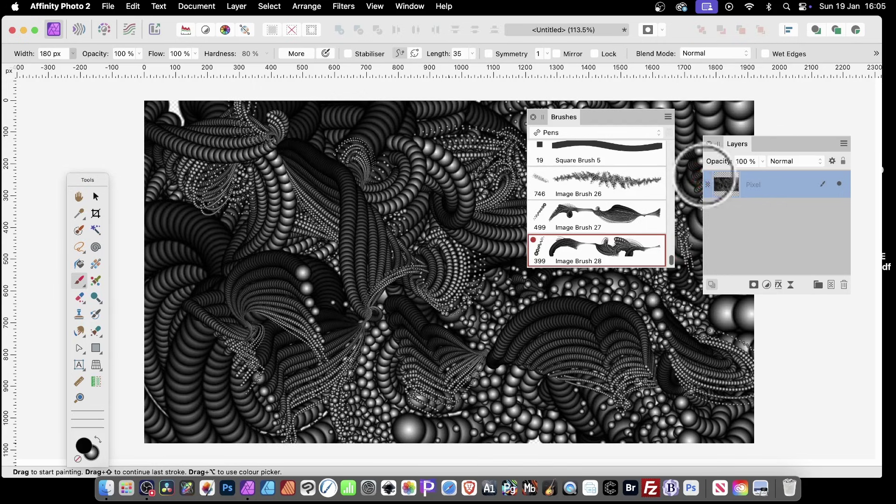
# - Move the Layers and Brushes panels off the artwork so the whole canvas is clear
pyautogui.moveTo(729, 144); pyautogui.dragTo(825, 180)
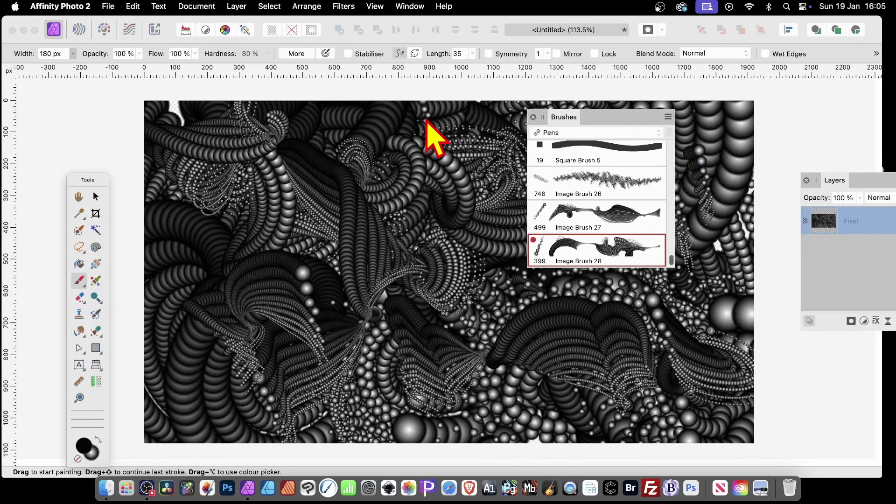
pyautogui.moveTo(561, 121); pyautogui.dragTo(797, 117)
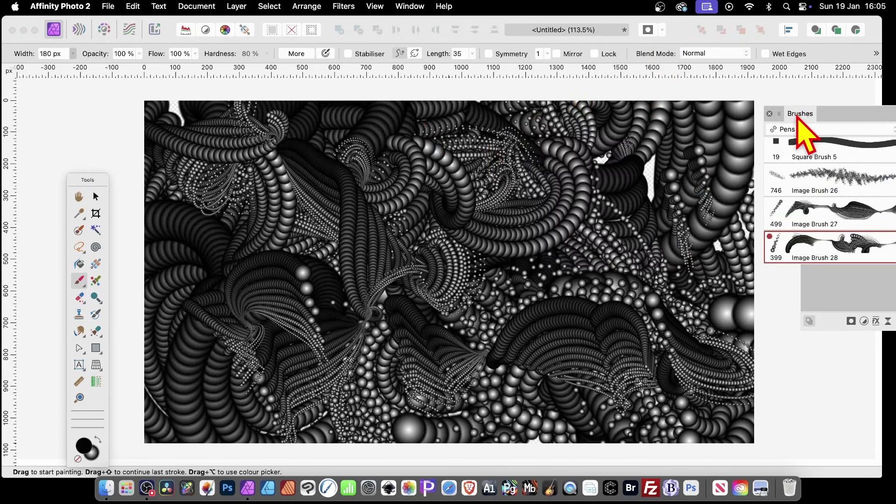
# - Close the Brushes panel and paint further 180 px brush strokes over the centre and right side of the artwork
pyautogui.click(770, 113)
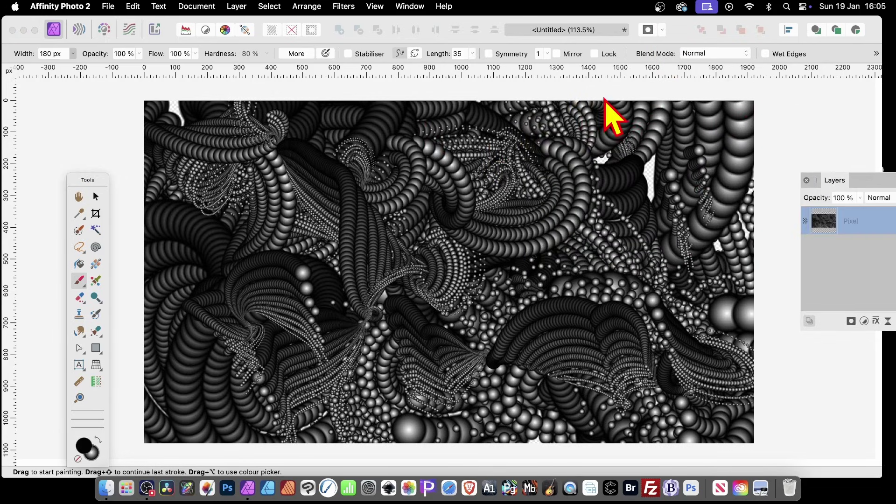
pyautogui.moveTo(564, 226)
pyautogui.mouseDown()
pyautogui.moveTo(515, 274)
pyautogui.moveTo(415, 204)
pyautogui.moveTo(359, 200)
pyautogui.mouseUp()
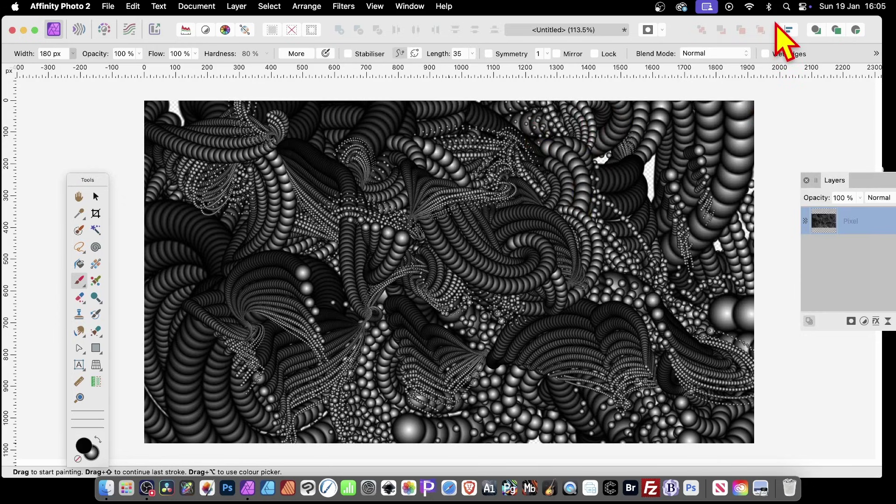
pyautogui.moveTo(601, 250)
pyautogui.mouseDown()
pyautogui.moveTo(644, 140)
pyautogui.moveTo(660, 224)
pyautogui.moveTo(725, 262)
pyautogui.moveTo(720, 234)
pyautogui.moveTo(722, 265)
pyautogui.moveTo(688, 386)
pyautogui.moveTo(620, 264)
pyautogui.moveTo(531, 237)
pyautogui.moveTo(666, 174)
pyautogui.mouseUp()
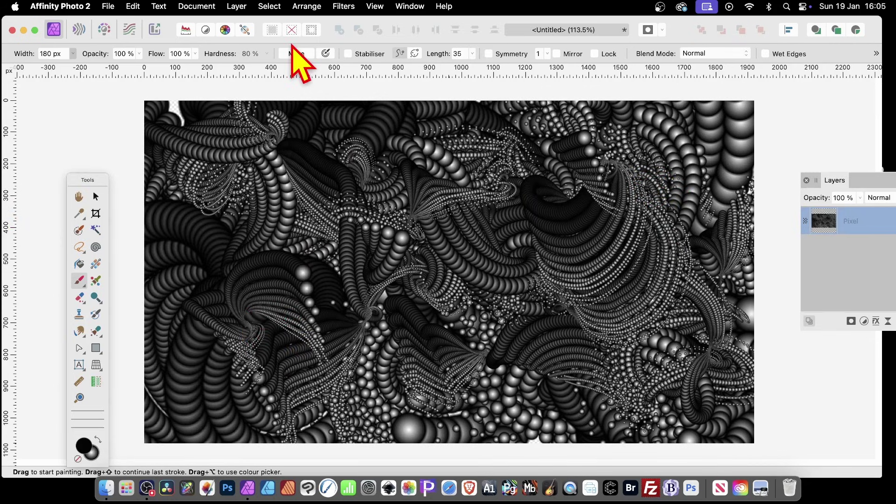
# - Start the Lighting filter and aim its spot light from the artwork's upper-left corner, with distance 61%, azimuth 148.7°, elevation 46.2° and inner cone 53%
pyautogui.click(349, 6)
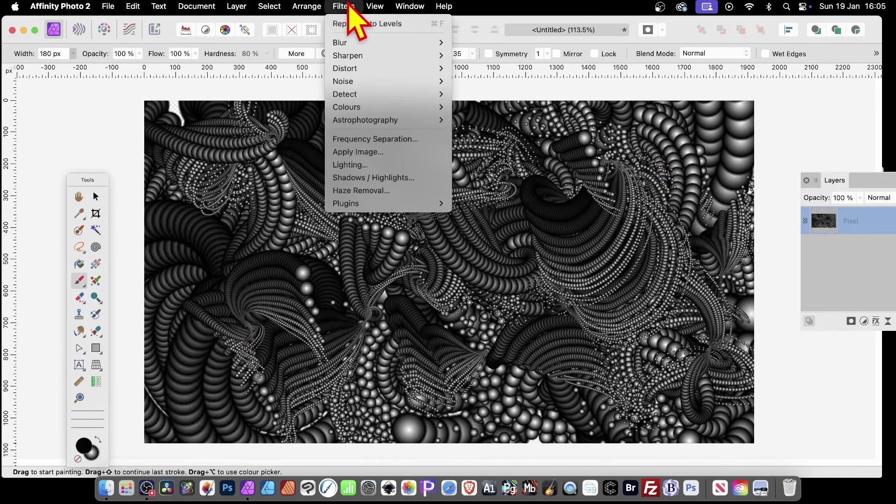
pyautogui.moveTo(361, 42)
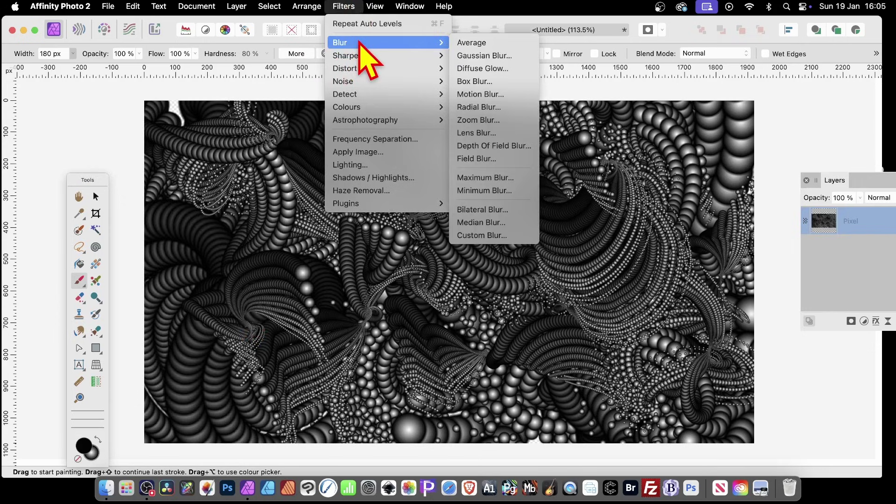
pyautogui.click(362, 167)
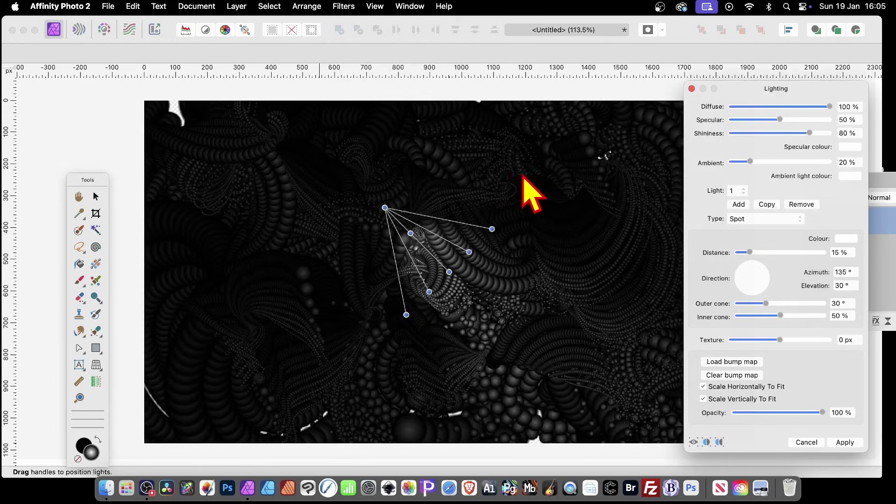
pyautogui.moveTo(760, 92); pyautogui.dragTo(655, 95)
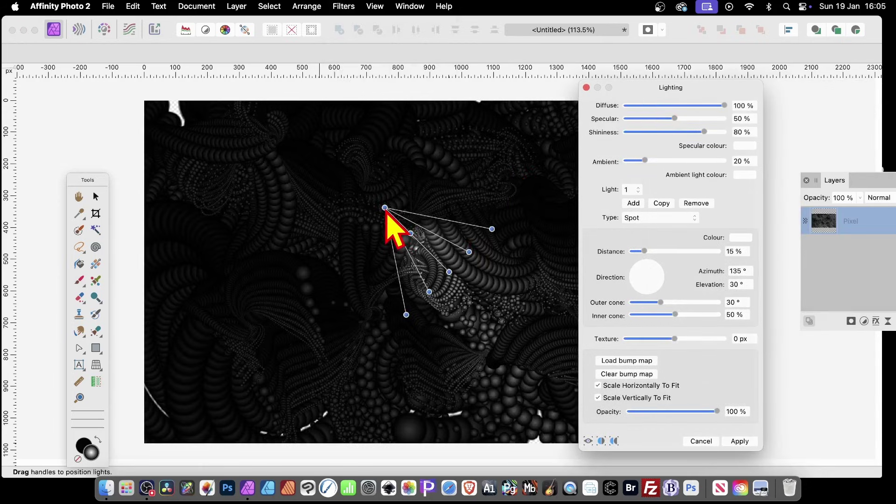
pyautogui.moveTo(385, 208); pyautogui.dragTo(110, 118)
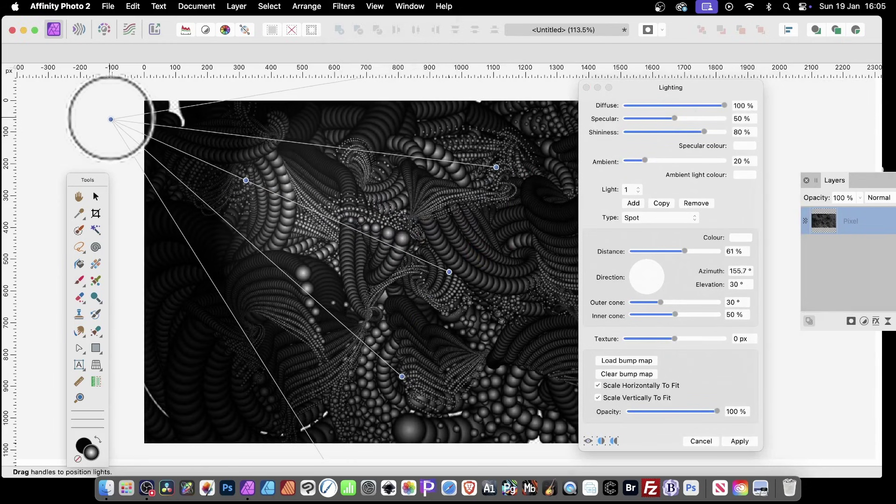
pyautogui.moveTo(637, 93); pyautogui.dragTo(724, 96)
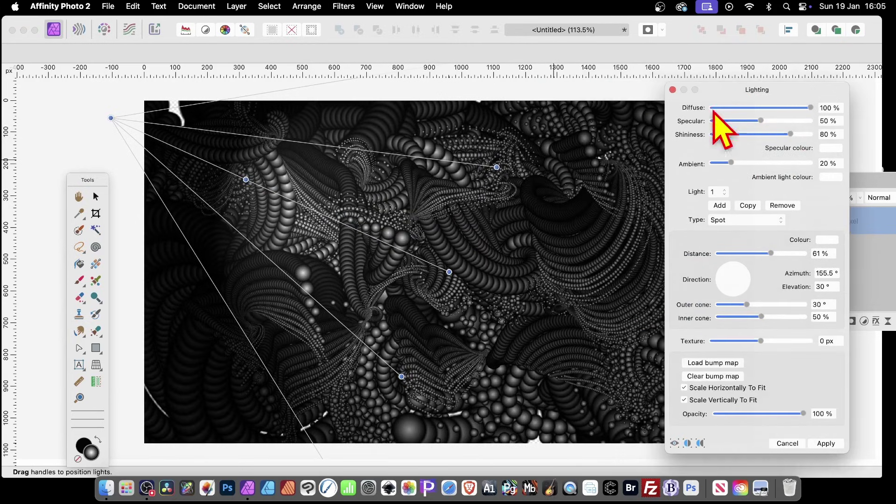
pyautogui.moveTo(496, 166); pyautogui.dragTo(560, 187)
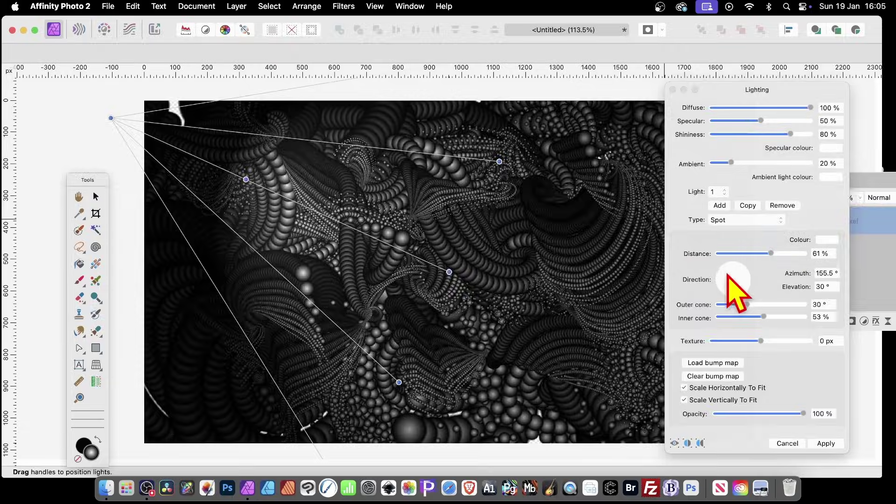
pyautogui.moveTo(729, 275); pyautogui.dragTo(728, 278)
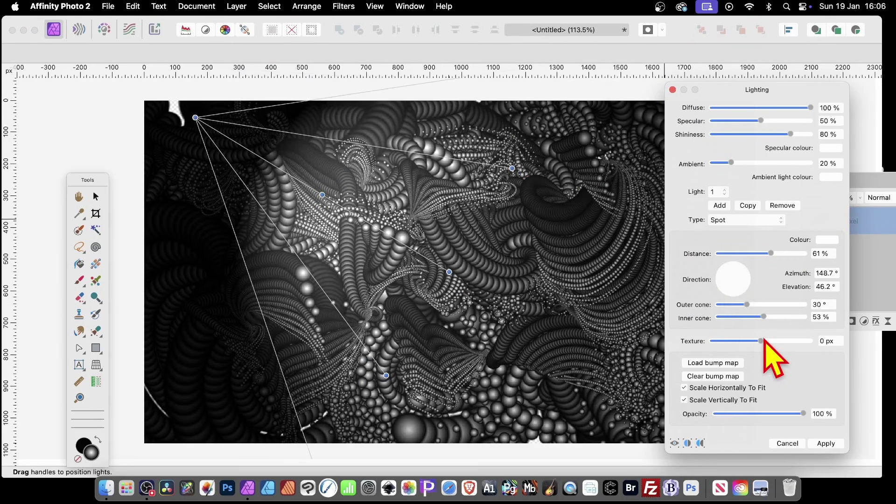
# - Set the lighting texture to 9.8 px, colour the light pale turquoise, and apply the filter
pyautogui.moveTo(766, 341)
pyautogui.mouseDown()
pyautogui.moveTo(783, 341)
pyautogui.moveTo(721, 342)
pyautogui.moveTo(793, 341)
pyautogui.moveTo(781, 341)
pyautogui.mouseUp()
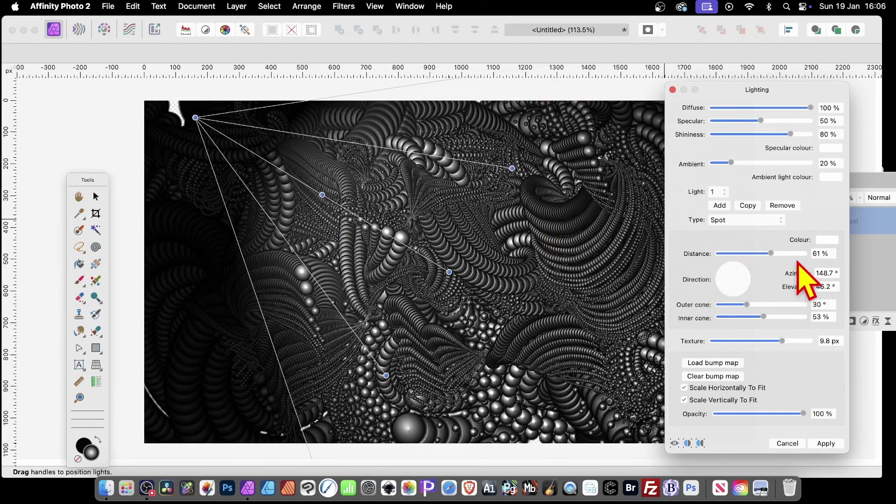
pyautogui.click(827, 240)
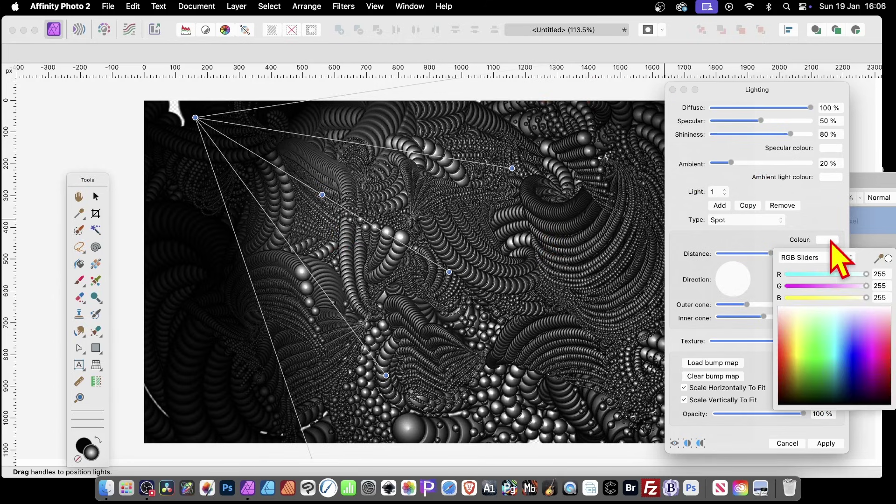
pyautogui.moveTo(809, 353); pyautogui.dragTo(827, 350)
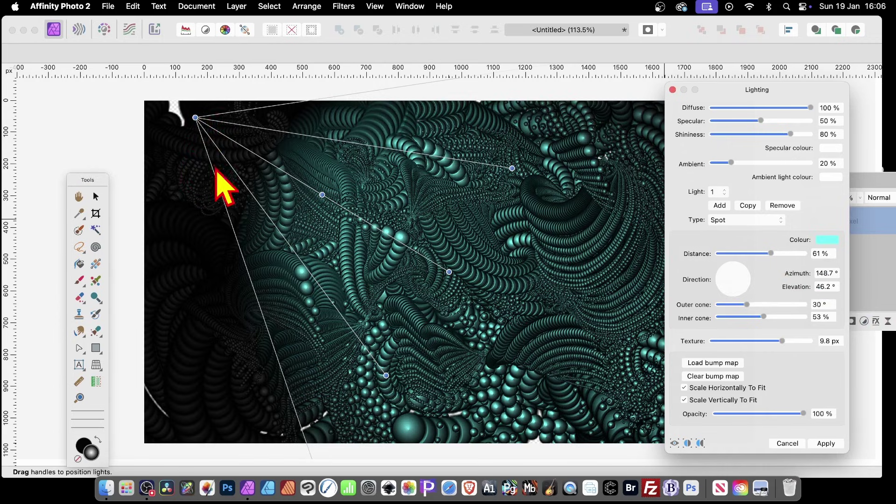
pyautogui.click(827, 444)
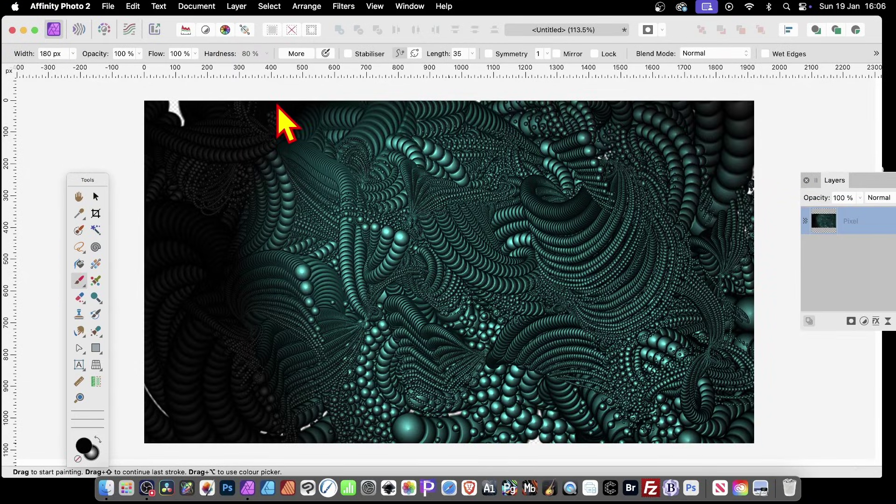
# - Add a new pixel layer and paint large sweeping brush strokes across the canvas, leaving parts of the turquoise art uncovered
pyautogui.click(237, 6)
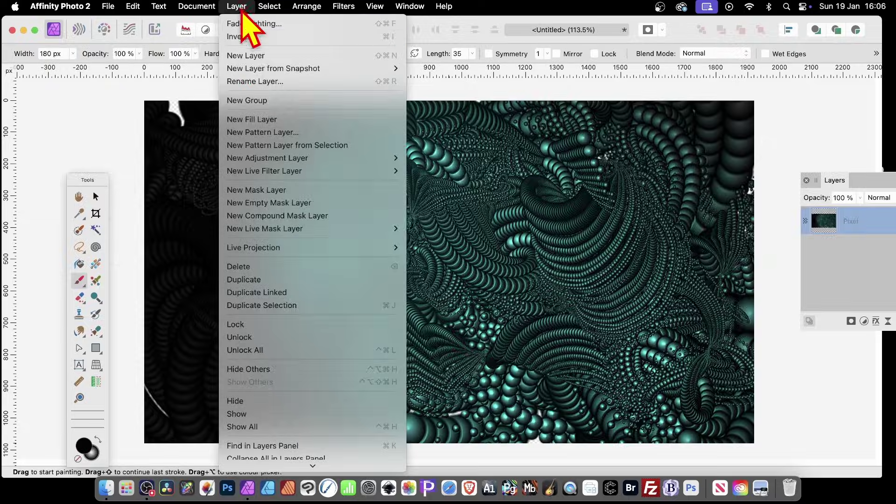
pyautogui.click(247, 56)
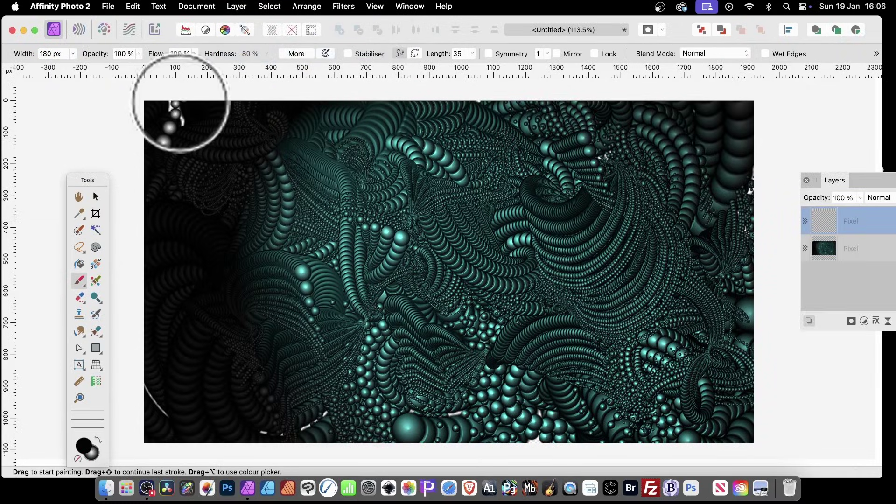
pyautogui.moveTo(180, 103)
pyautogui.mouseDown()
pyautogui.moveTo(187, 163)
pyautogui.moveTo(127, 101)
pyautogui.moveTo(335, 254)
pyautogui.moveTo(254, 217)
pyautogui.moveTo(267, 102)
pyautogui.moveTo(508, 401)
pyautogui.moveTo(401, 348)
pyautogui.moveTo(215, 423)
pyautogui.moveTo(191, 410)
pyautogui.moveTo(559, 114)
pyautogui.moveTo(613, 218)
pyautogui.moveTo(634, 344)
pyautogui.moveTo(723, 354)
pyautogui.moveTo(787, 265)
pyautogui.moveTo(784, 146)
pyautogui.moveTo(760, 110)
pyautogui.moveTo(608, 61)
pyautogui.moveTo(273, 275)
pyautogui.moveTo(203, 331)
pyautogui.moveTo(182, 372)
pyautogui.moveTo(206, 255)
pyautogui.mouseUp()
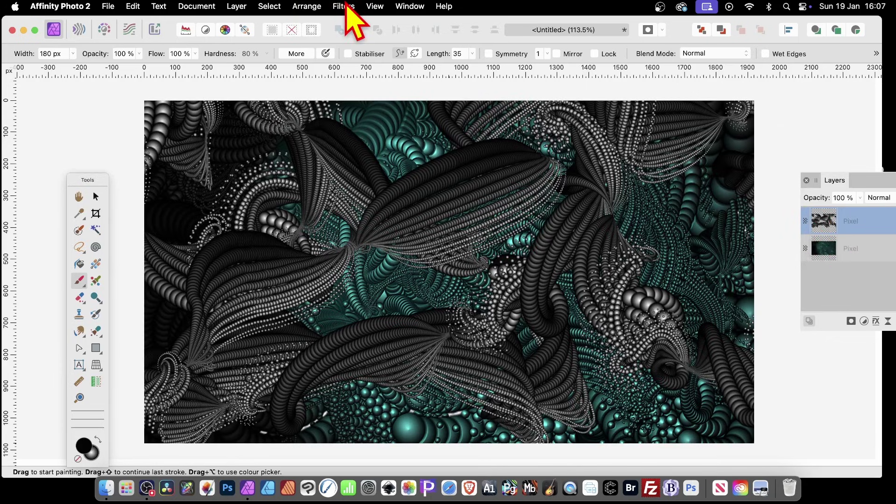
# - Start the Lighting filter on the new layer with distance 46%, azimuth 4.7°, elevation 31.8° and texture 4.7 px
pyautogui.click(347, 7)
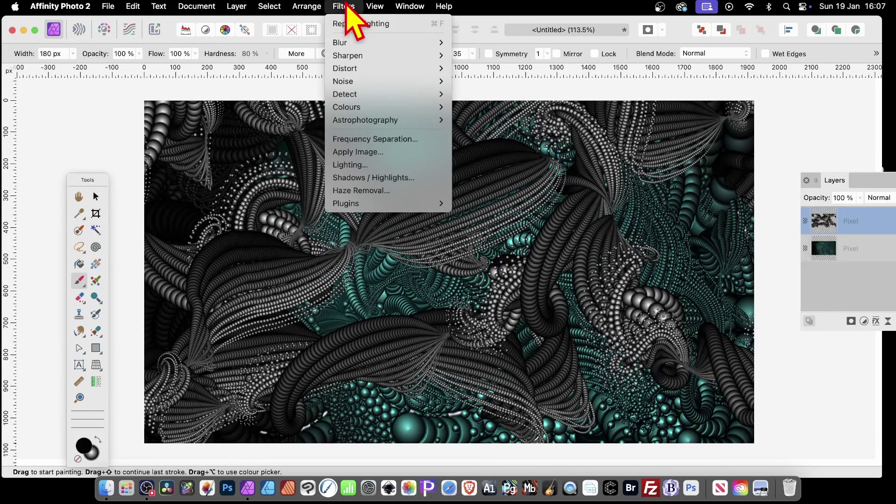
pyautogui.click(358, 166)
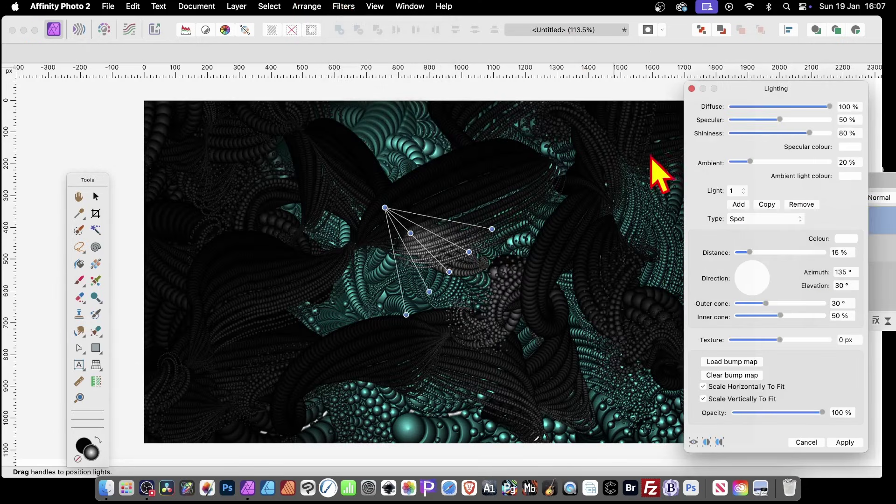
pyautogui.moveTo(757, 89); pyautogui.dragTo(658, 77)
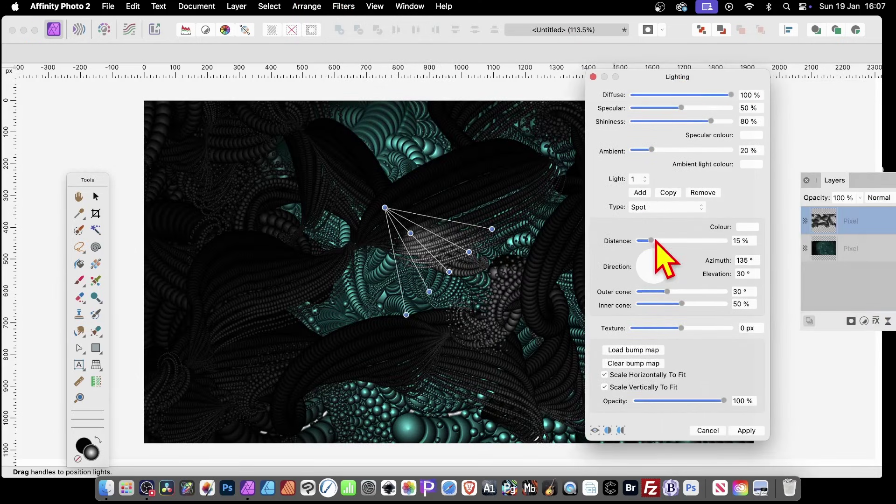
pyautogui.moveTo(652, 239); pyautogui.dragTo(668, 274)
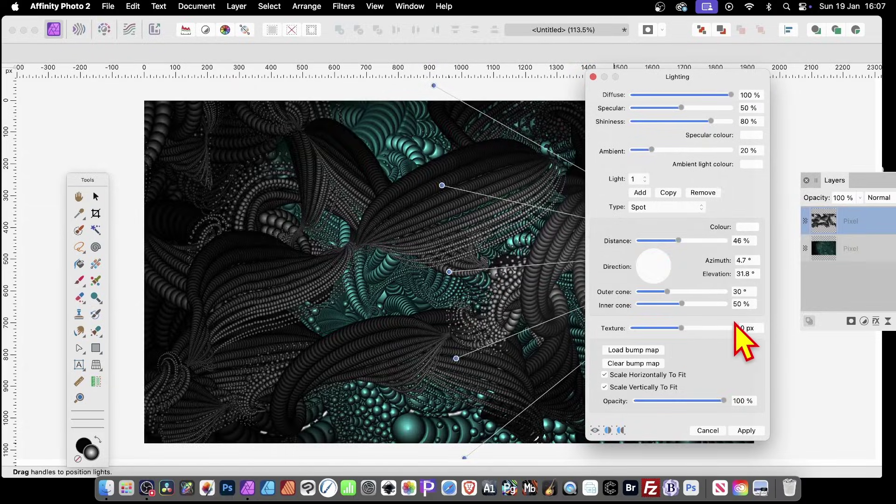
pyautogui.moveTo(682, 328); pyautogui.dragTo(697, 328)
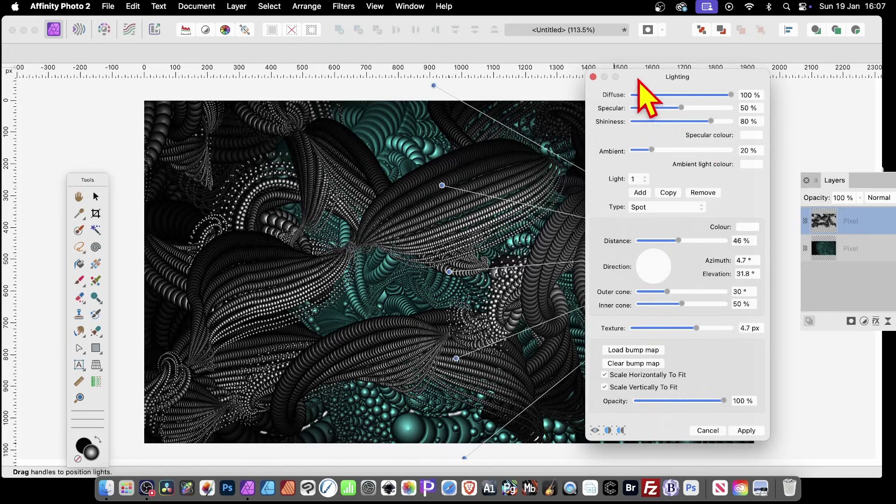
pyautogui.moveTo(639, 78); pyautogui.dragTo(727, 75)
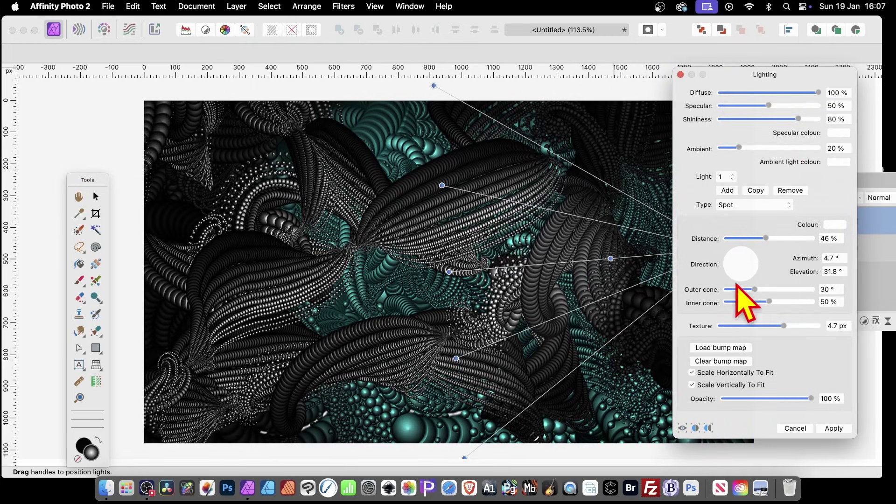
# - Colour the spot light crimson (R 255, G 28, B 83) and apply the filter
pyautogui.click(836, 225)
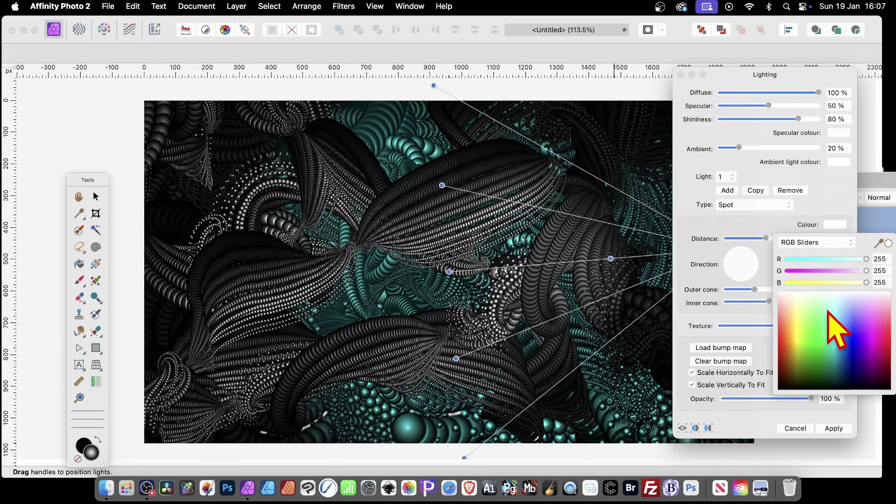
pyautogui.click(882, 336)
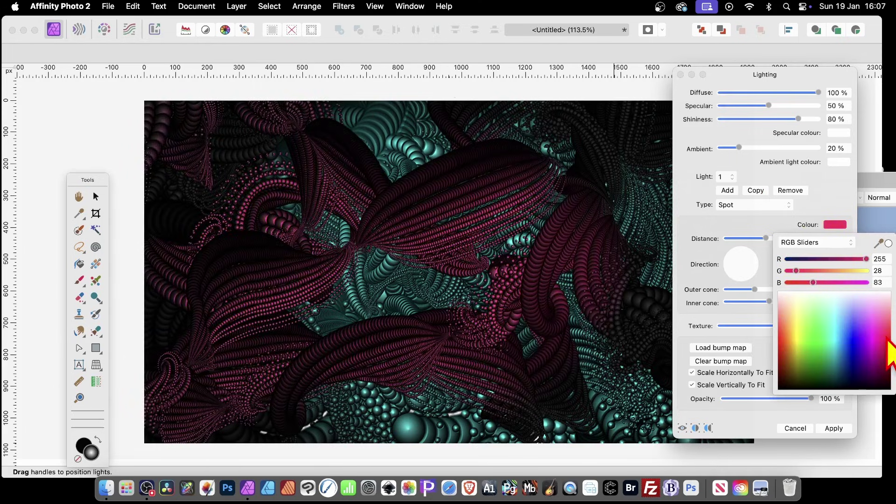
pyautogui.click(834, 428)
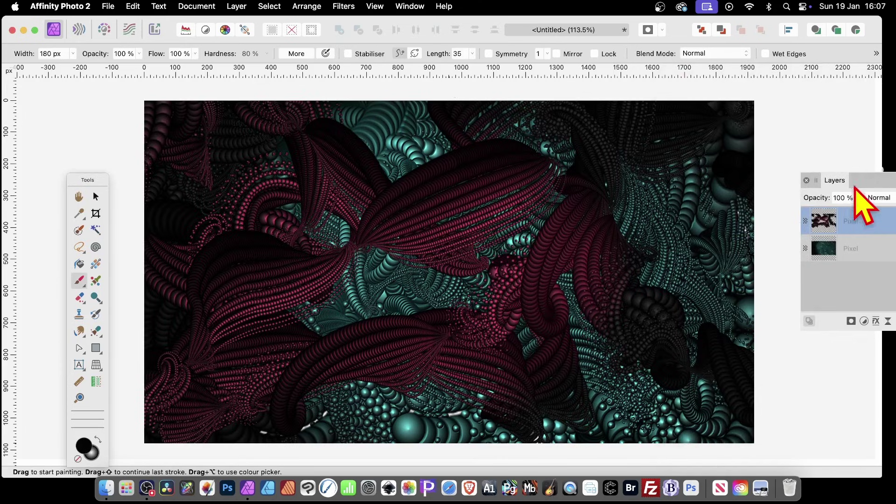
# - Give the crimson layer only an Outer Shadow effect with radius 10.3 px, offset 11.1 px and intensity 65%
pyautogui.moveTo(846, 187); pyautogui.dragTo(663, 154)
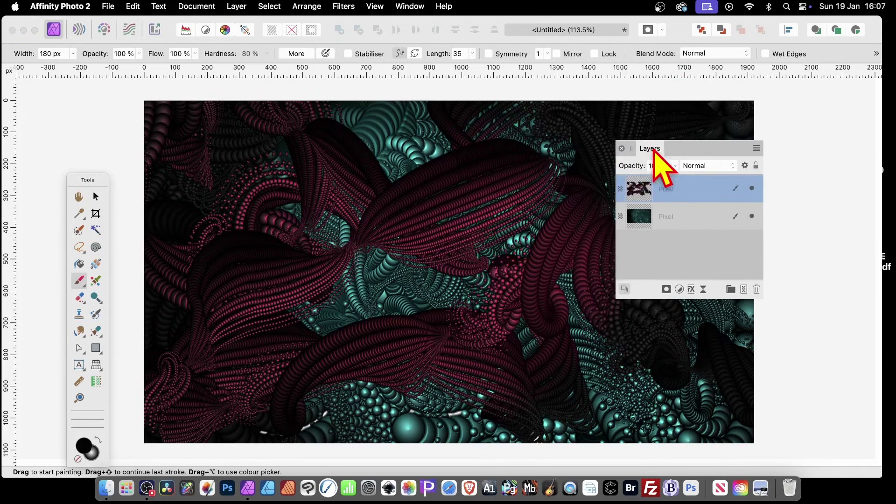
pyautogui.click(692, 290)
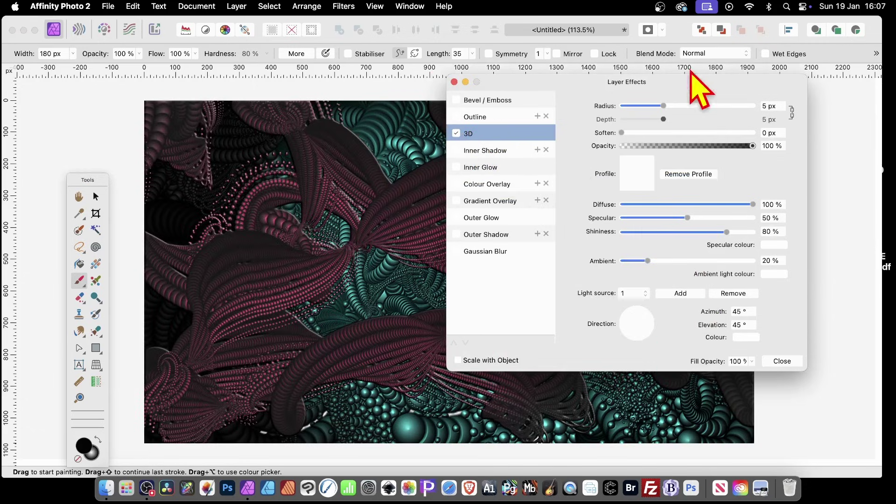
pyautogui.click(457, 134)
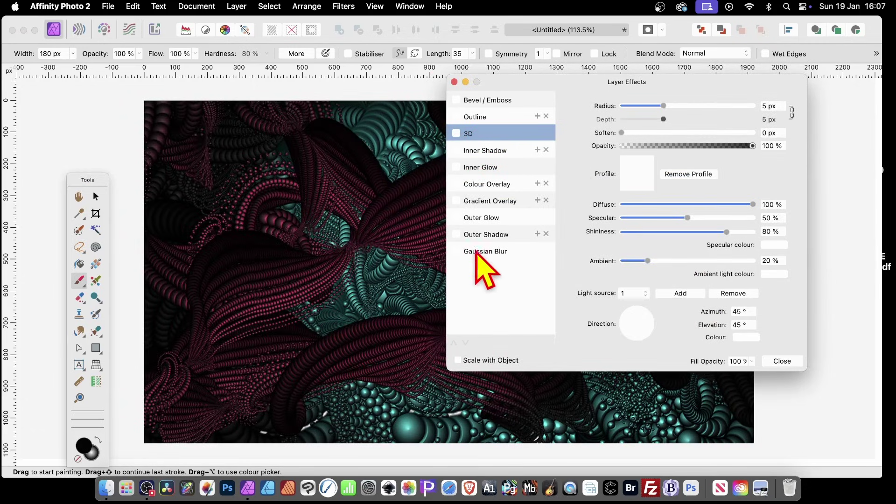
pyautogui.click(458, 234)
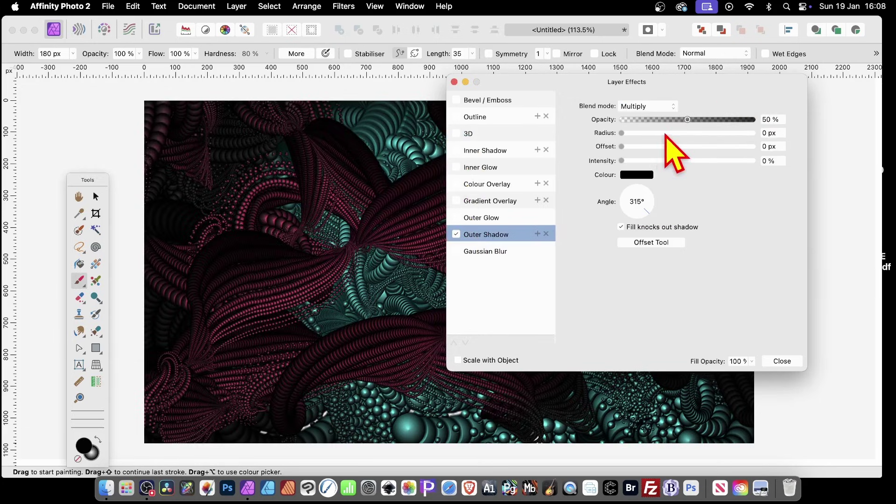
pyautogui.moveTo(669, 134); pyautogui.dragTo(708, 160)
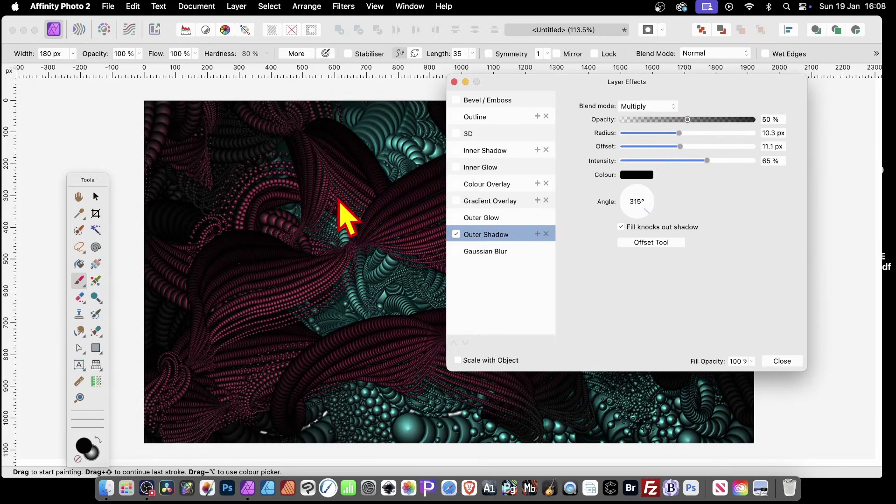
pyautogui.click(782, 361)
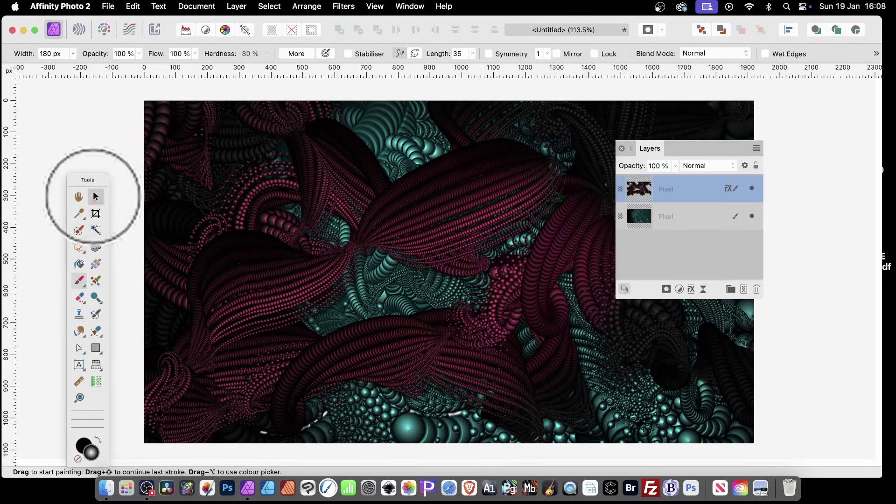
# - Enlarge the crimson layer with the Move tool by pulling its upper-left corner beyond the canvas, keeping its lower-right corner in place
pyautogui.click(95, 197)
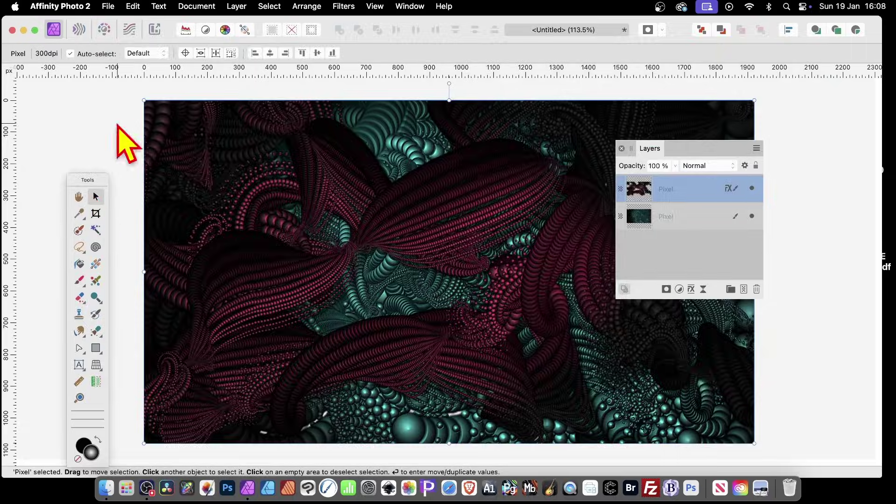
pyautogui.moveTo(144, 100); pyautogui.dragTo(112, 83)
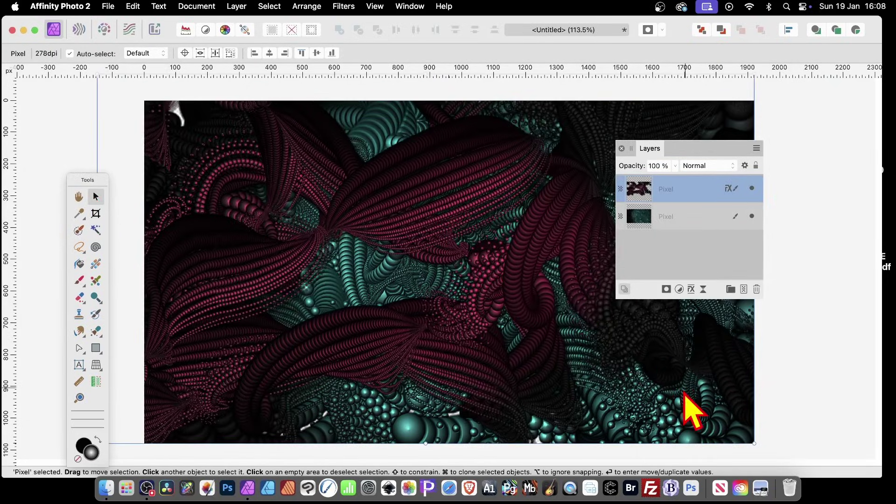
# - Move the crimson layer up and to the left, and enlarge it by pulling its lower-right corner beyond the canvas edge
pyautogui.moveTo(540, 296); pyautogui.dragTo(449, 210)
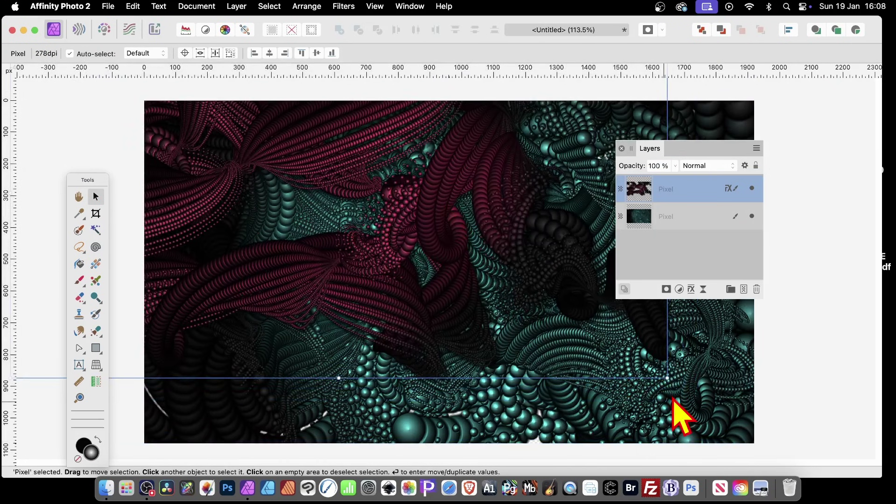
pyautogui.moveTo(668, 378); pyautogui.dragTo(837, 440)
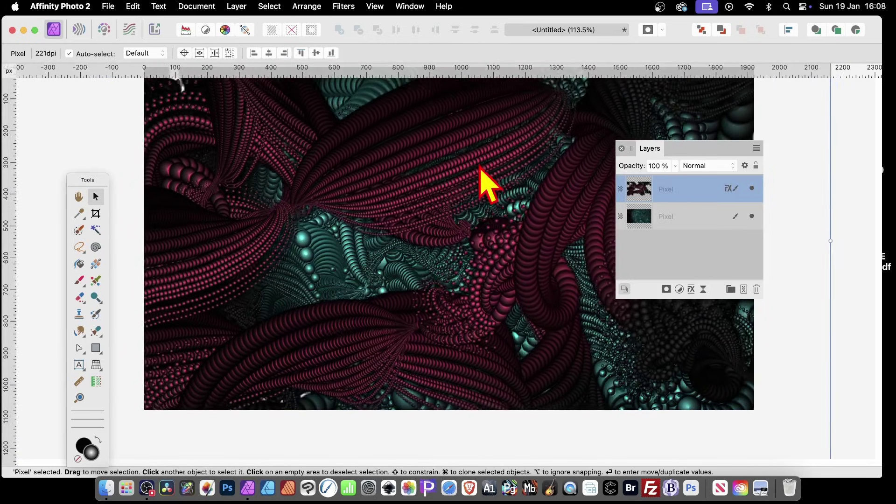
pyautogui.scroll(2, 517, 230)
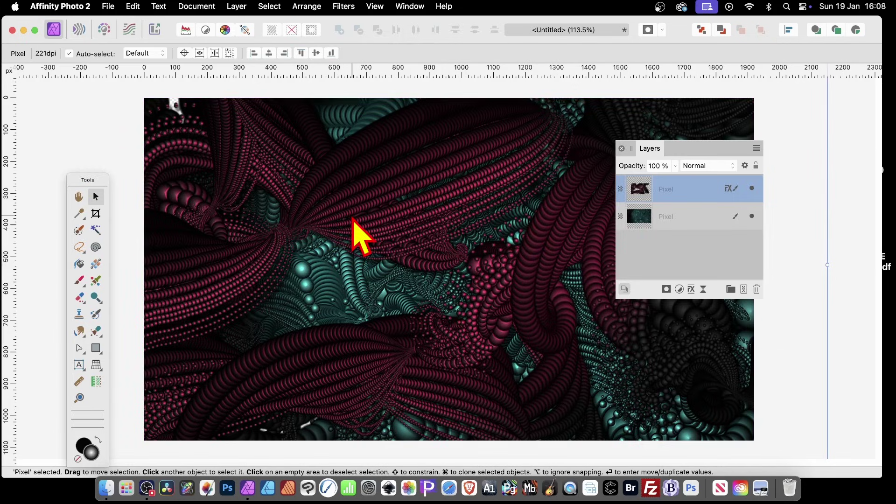
# - Open the print settings for the artwork and set the fit type to Fit to Printable
pyautogui.click(115, 7)
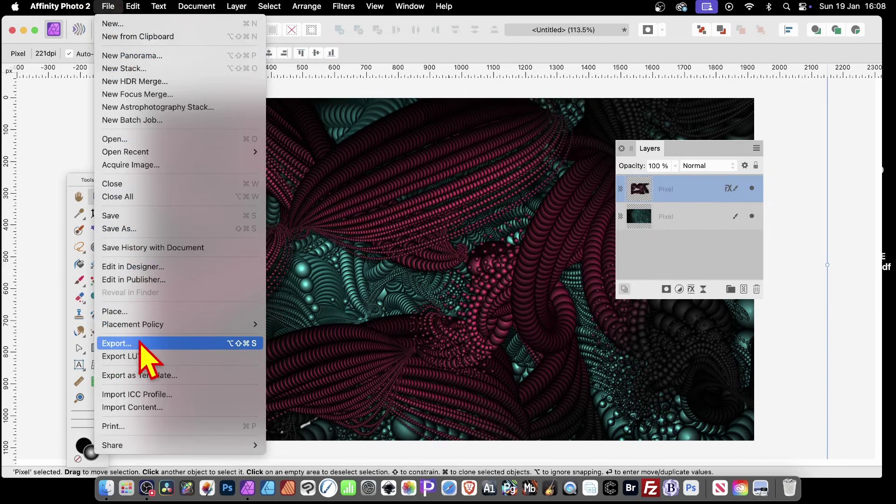
pyautogui.click(154, 426)
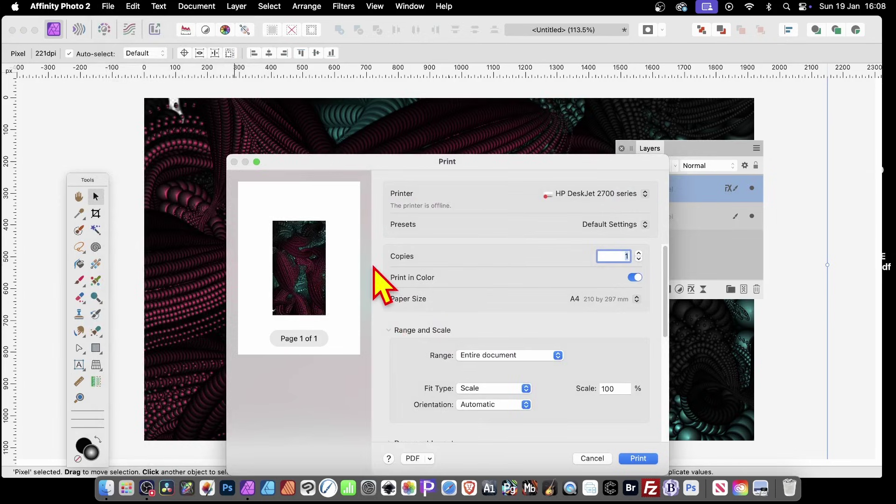
pyautogui.click(506, 392)
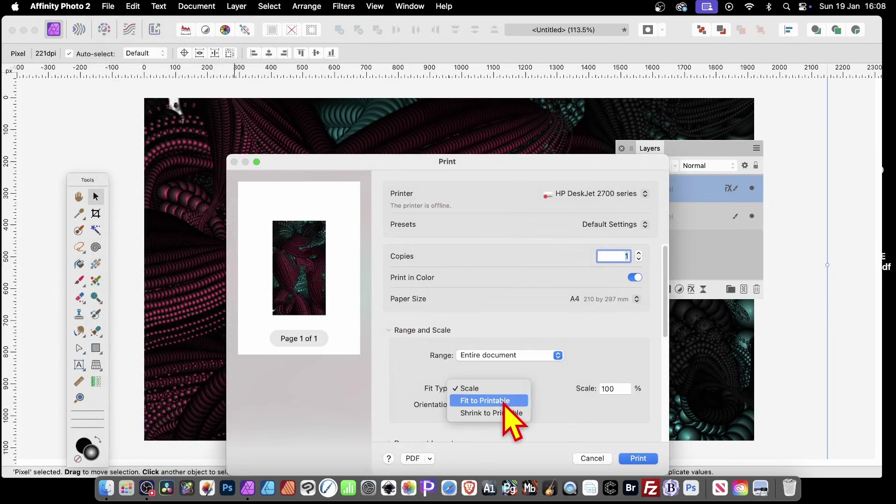
pyautogui.click(504, 401)
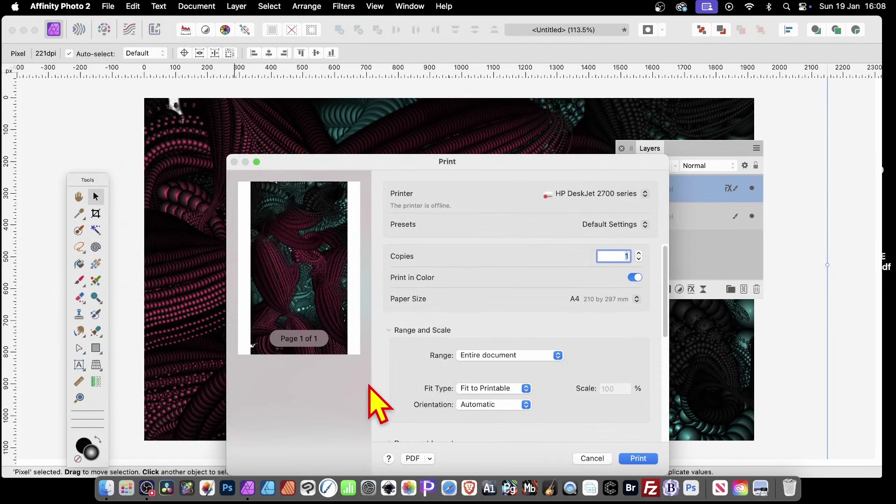